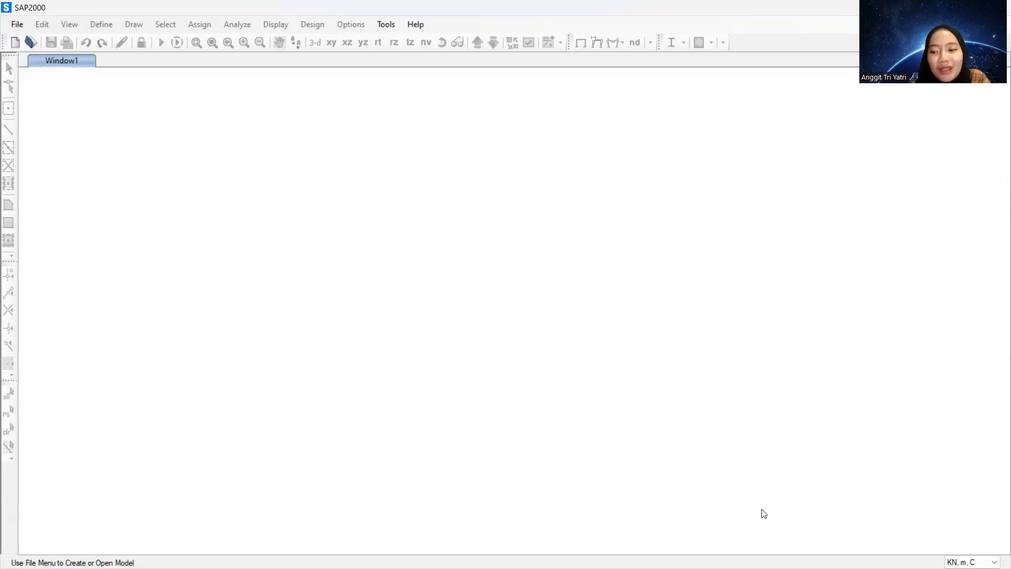
Set the working units to KN, m, C.
click(971, 562)
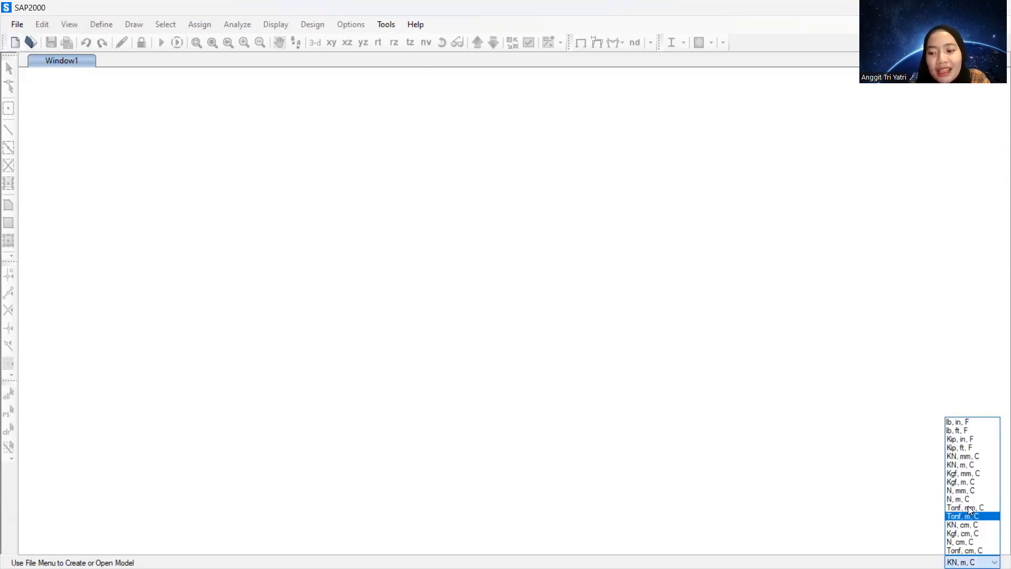
click(965, 463)
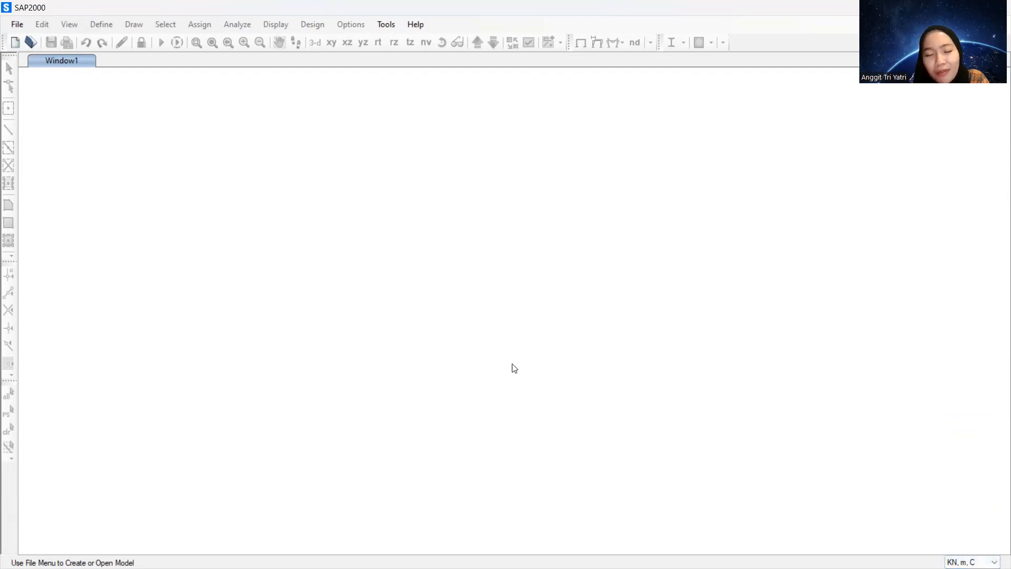
Create a new Grid Only model with the default Cartesian grid lines and close its 3-D view window.
click(15, 43)
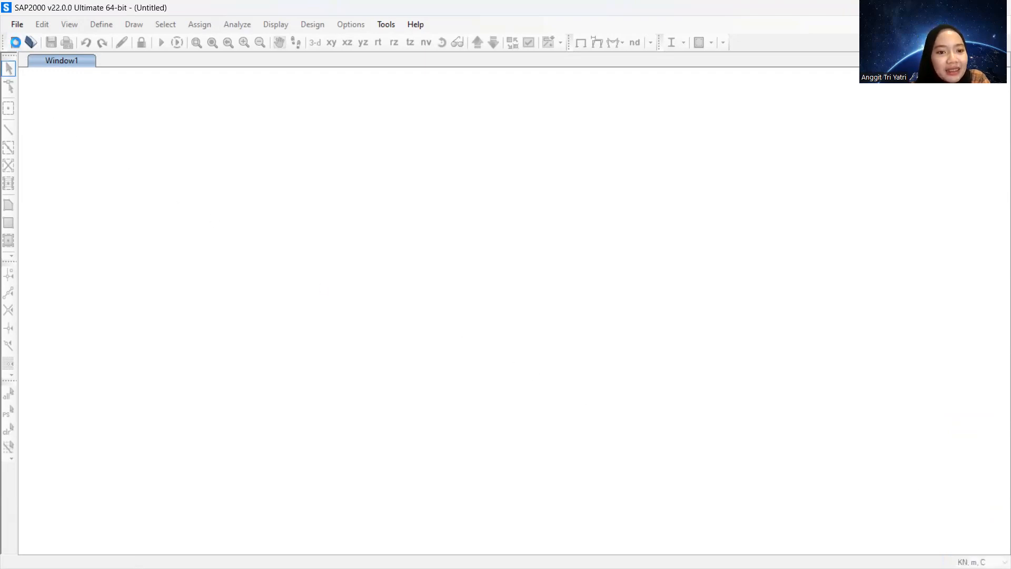
click(16, 42)
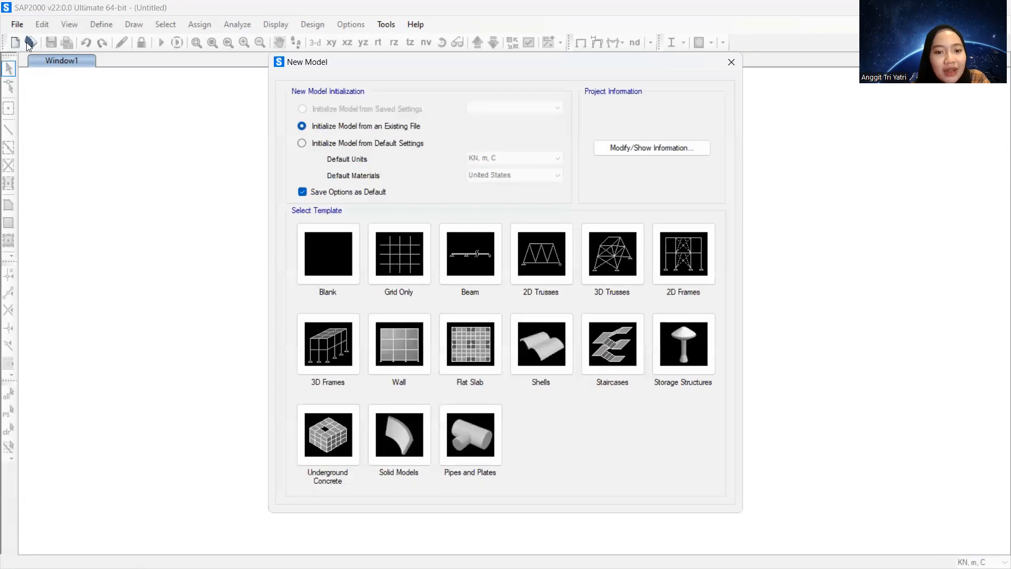
click(399, 255)
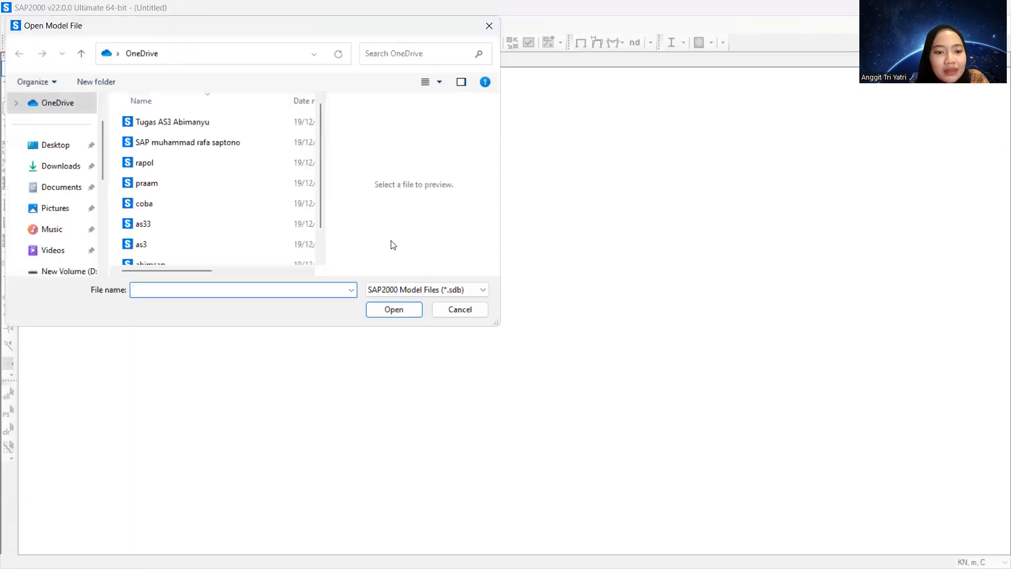
click(482, 31)
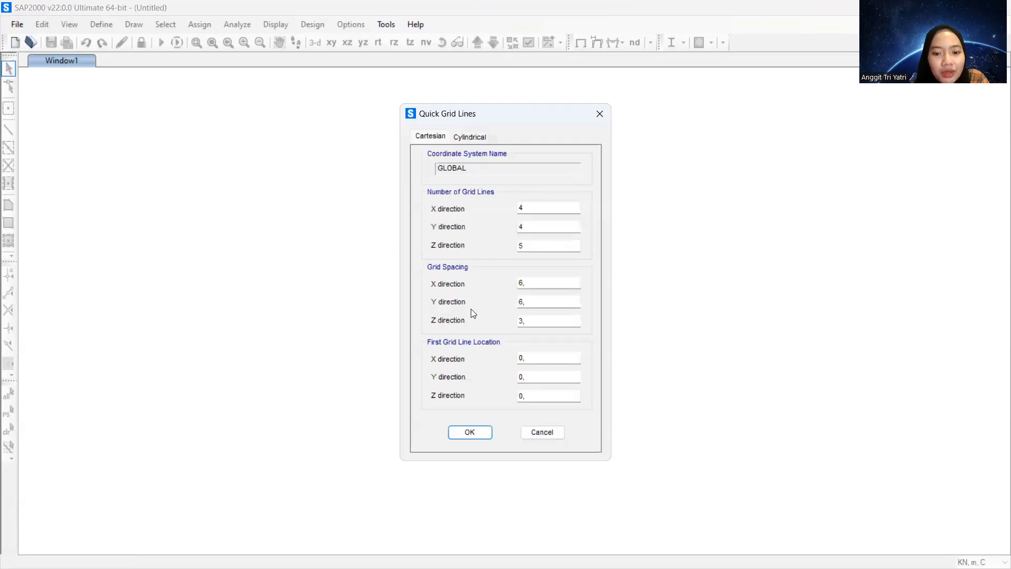
click(469, 432)
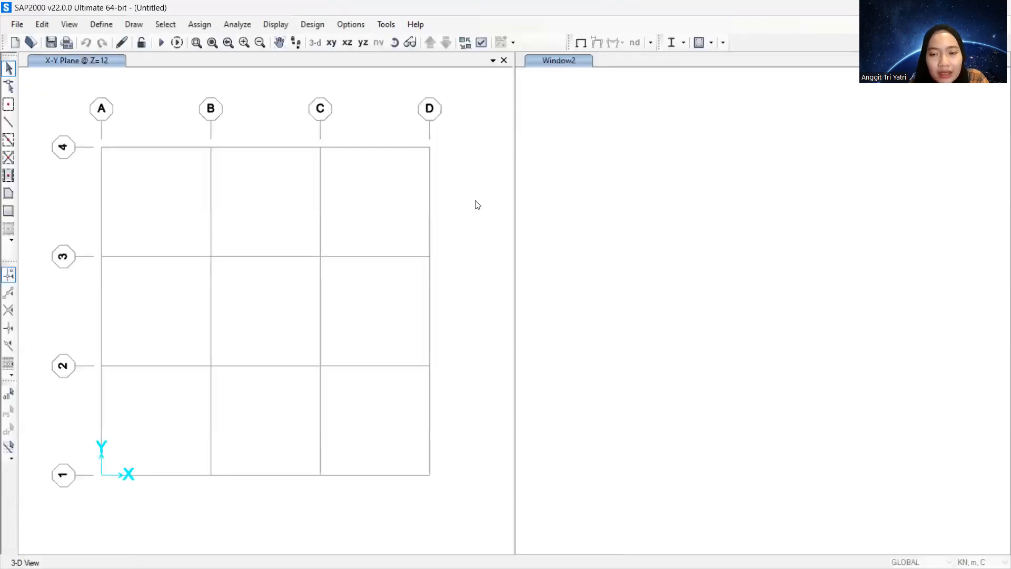
click(477, 205)
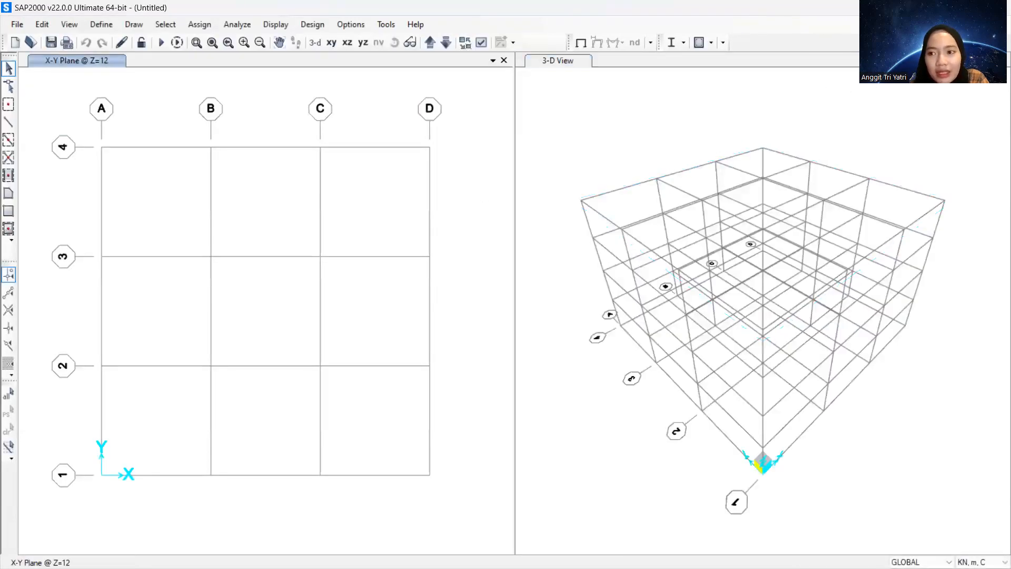
click(999, 60)
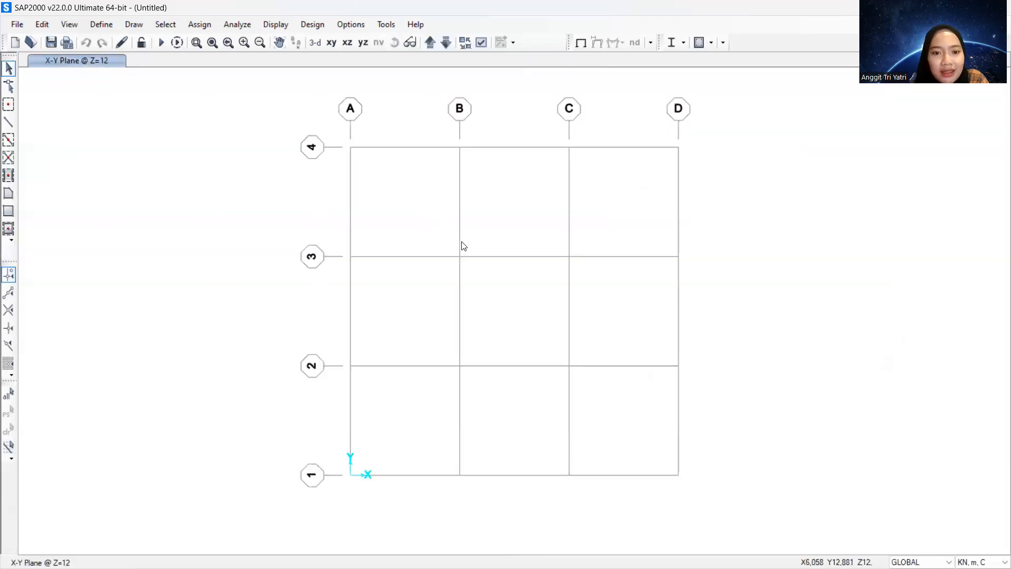
Modify the GLOBAL grid system, setting the ordinates of X grid lines B, C and D to 2, 4 and 6 m.
right_click(460, 256)
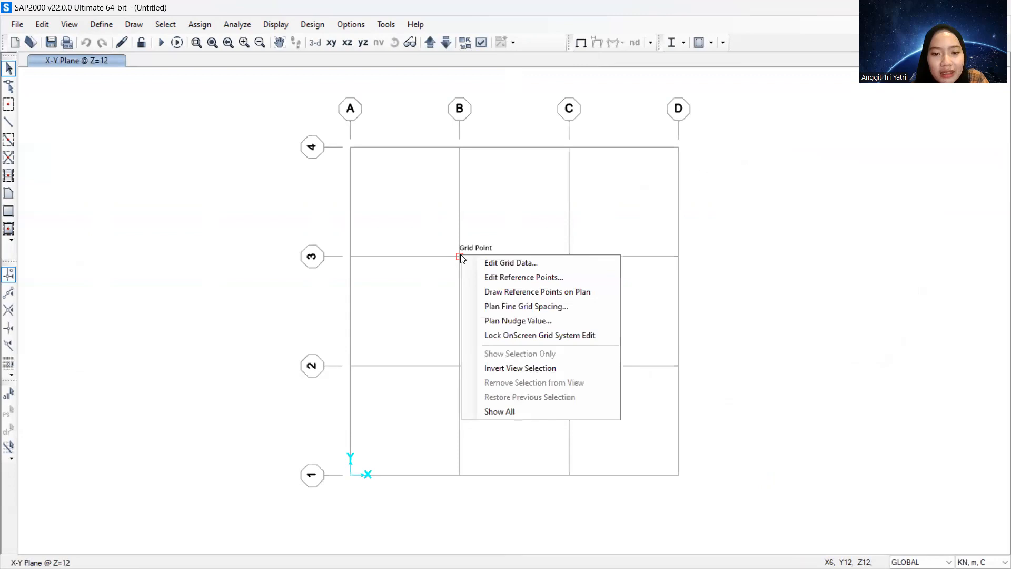
click(468, 262)
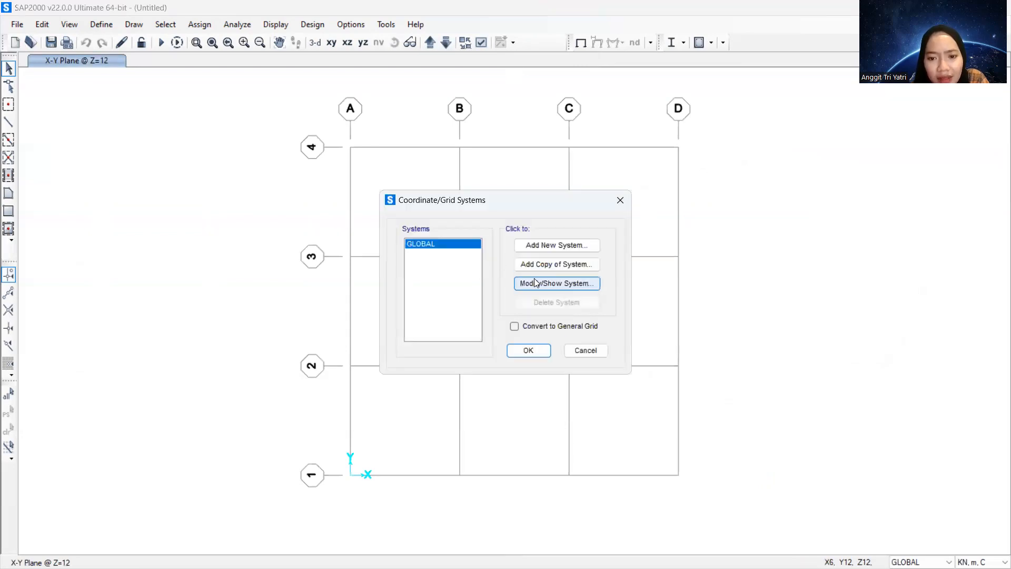
click(563, 285)
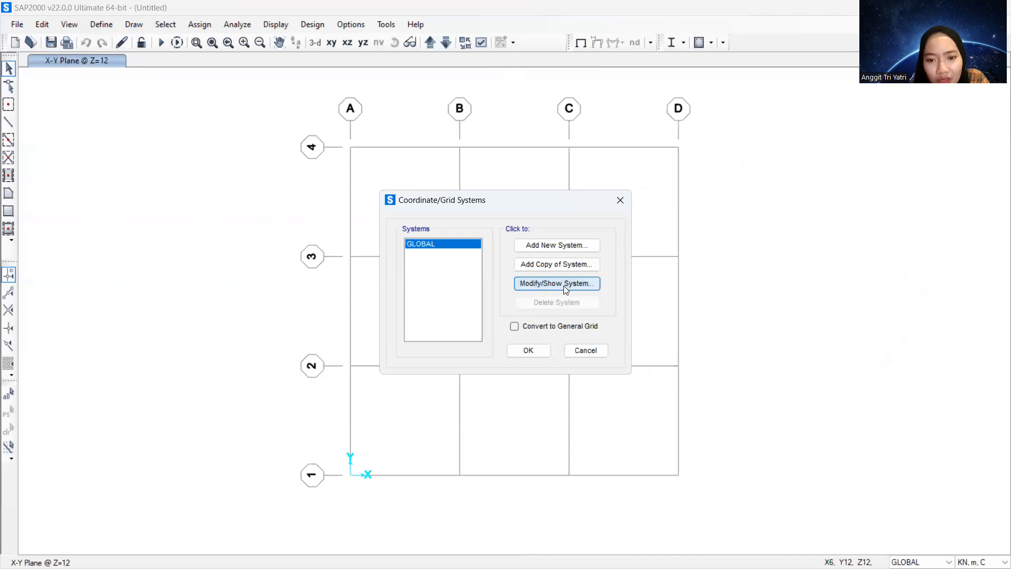
click(349, 179)
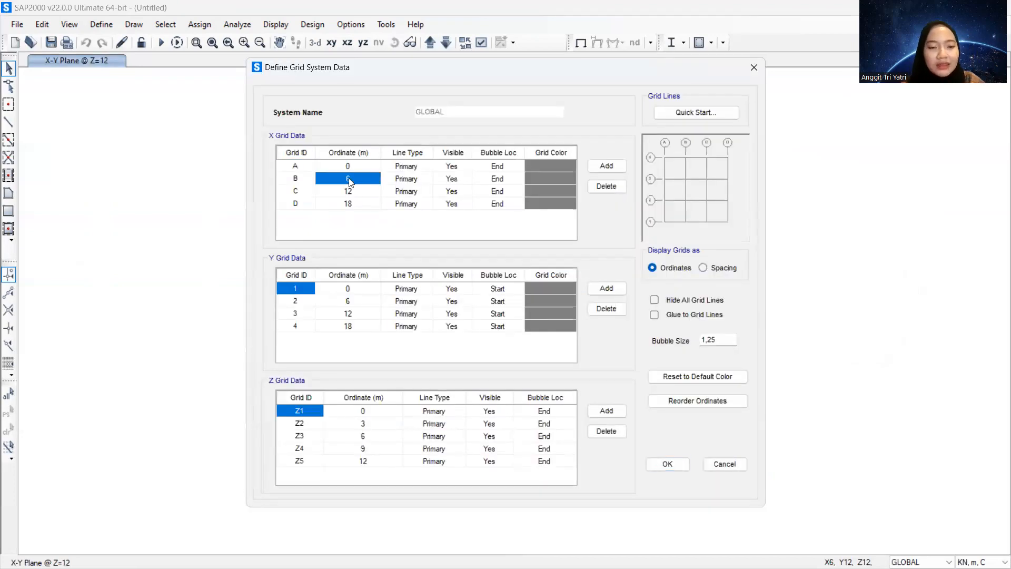
text(2)
click(350, 189)
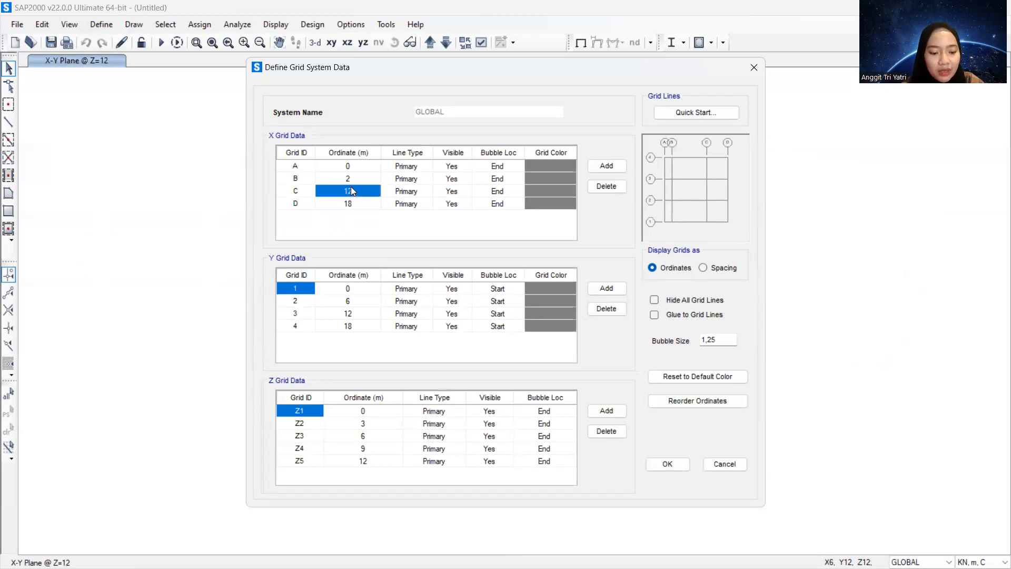
text(4)
click(350, 204)
text(6)
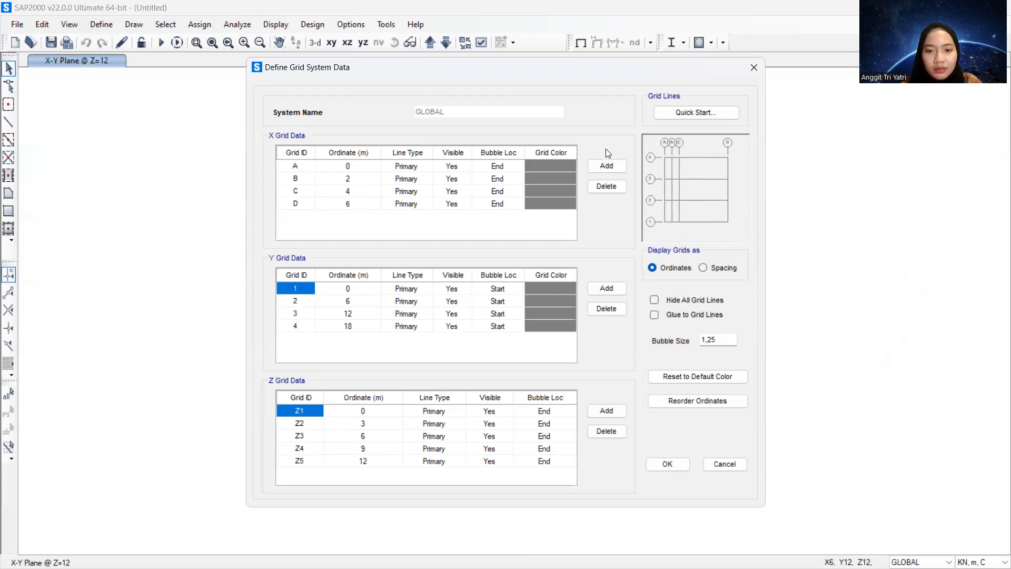
Add three more X grid lines after line D, at 8, 10 and 12 m.
click(598, 164)
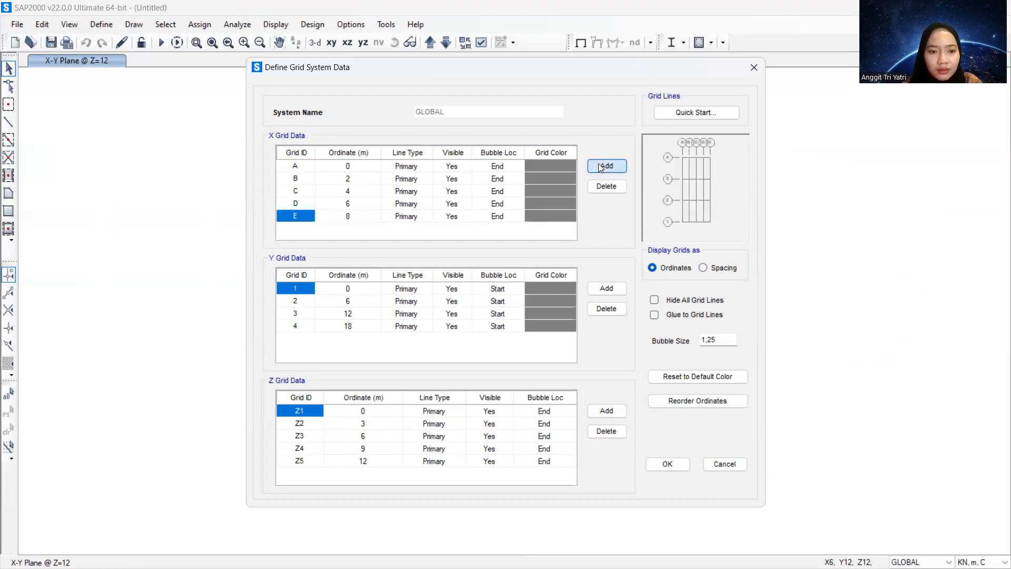
click(598, 164)
click(598, 165)
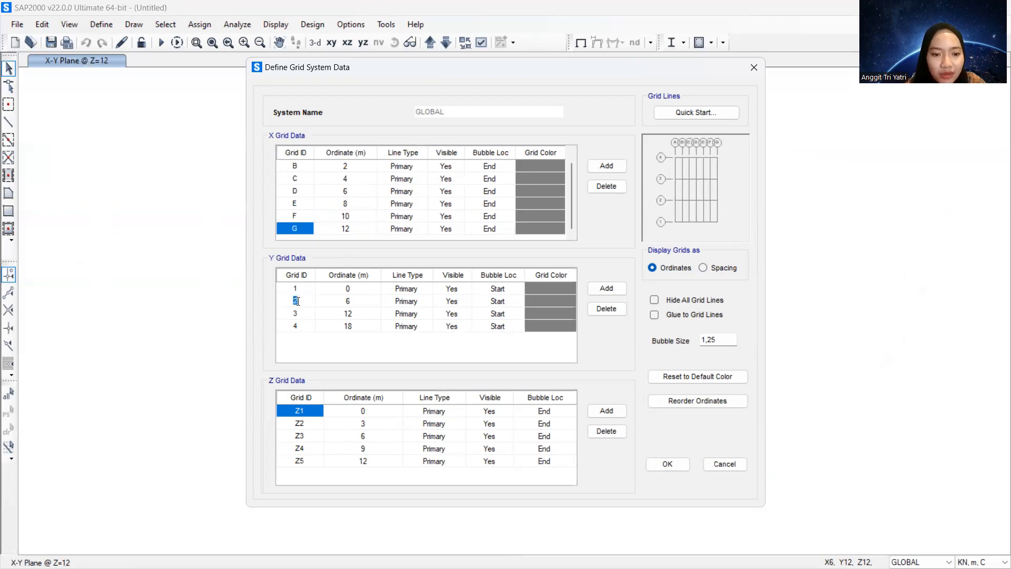
Delete Y grid lines 2, 3 and 4, keeping only line 1.
click(282, 309)
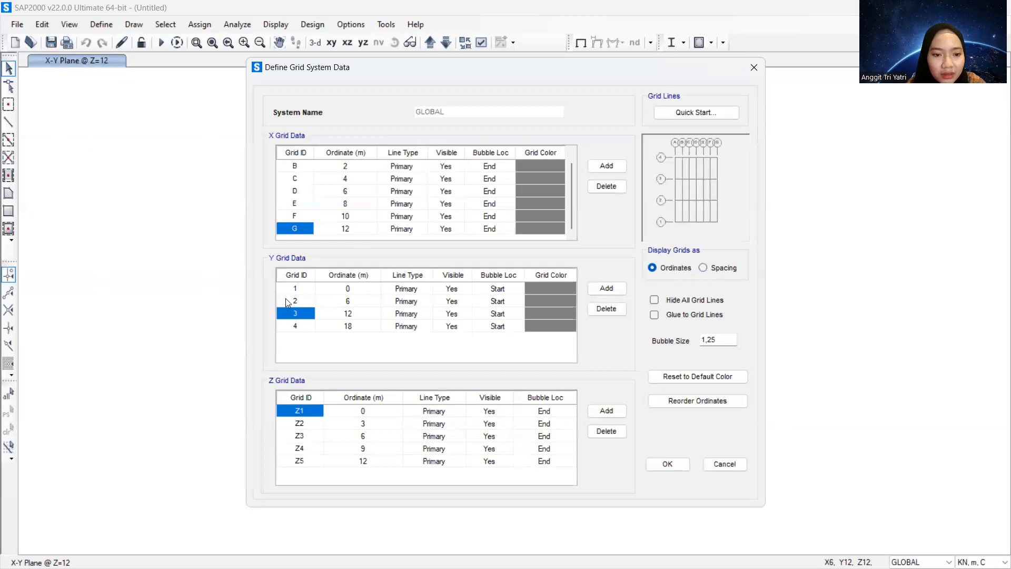
drag(285, 297, 541, 330)
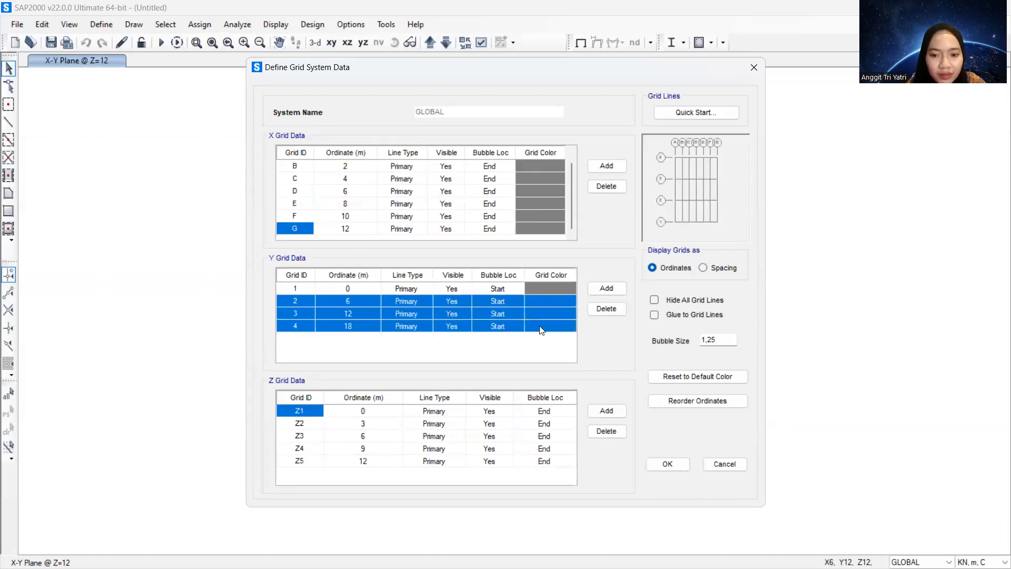
click(620, 309)
Delete Z grid lines Z3, Z4 and Z5, and apply the edited grid system to the model.
click(301, 441)
drag(301, 443, 540, 467)
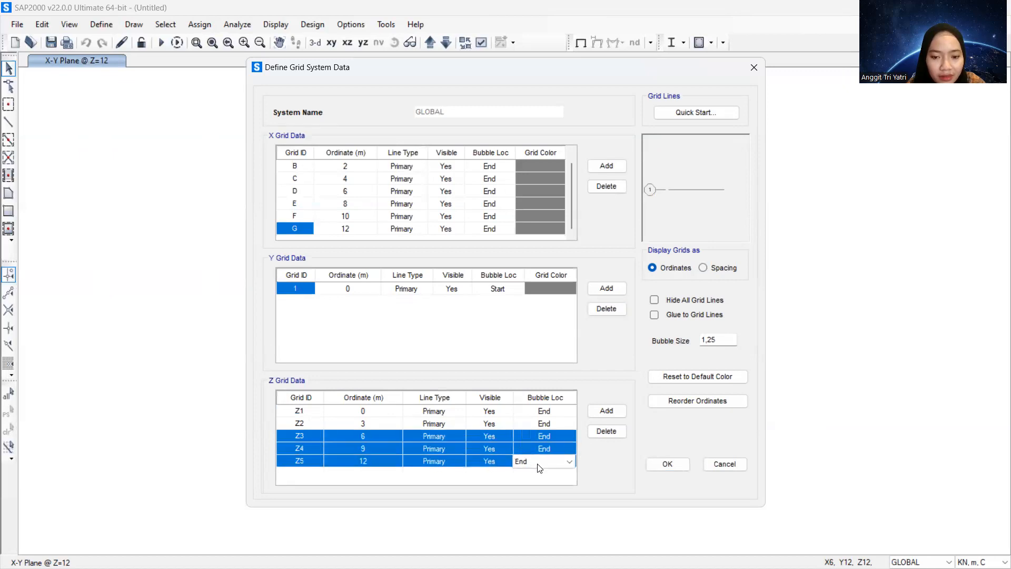
click(591, 433)
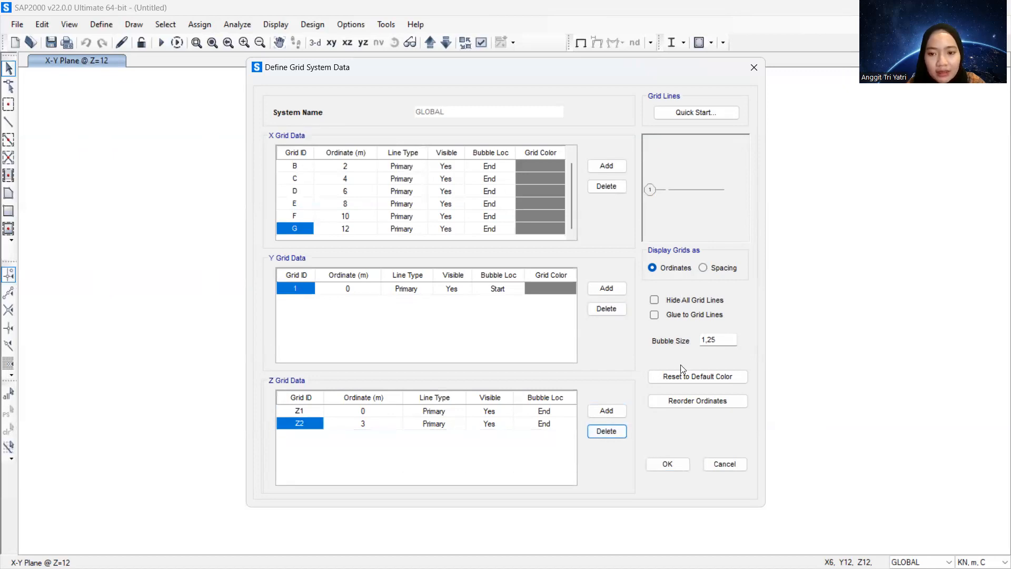
click(667, 464)
click(525, 345)
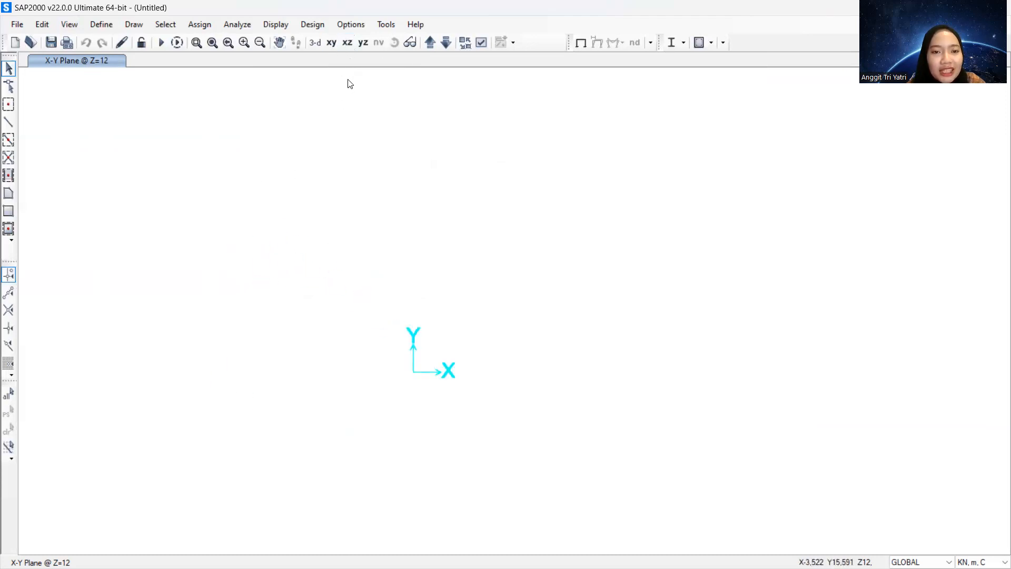
Switch the model view to the X-Z plane.
click(348, 43)
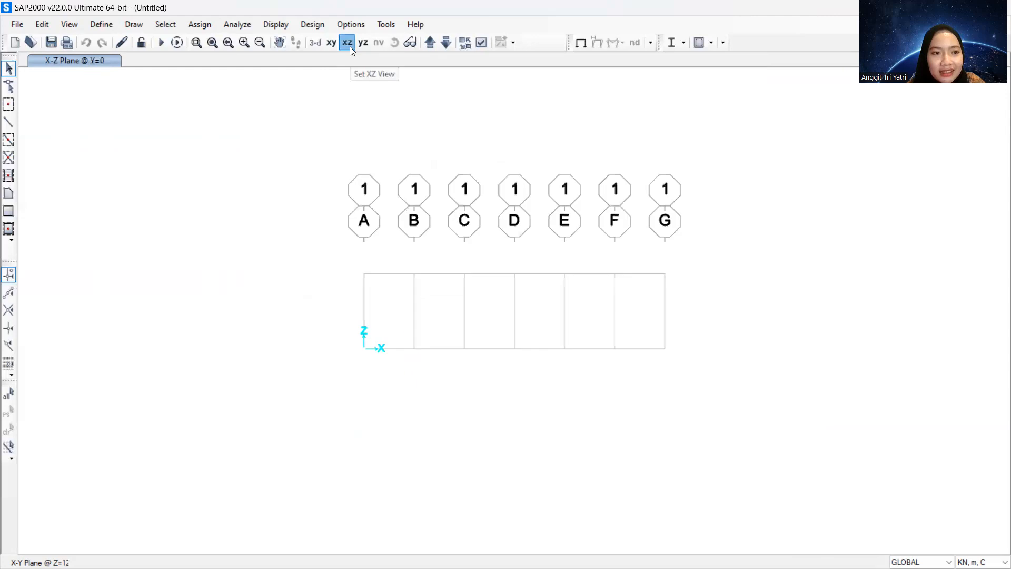
scroll(404, 323, up, 9)
scroll(404, 323, down, 12)
scroll(409, 360, up, 3)
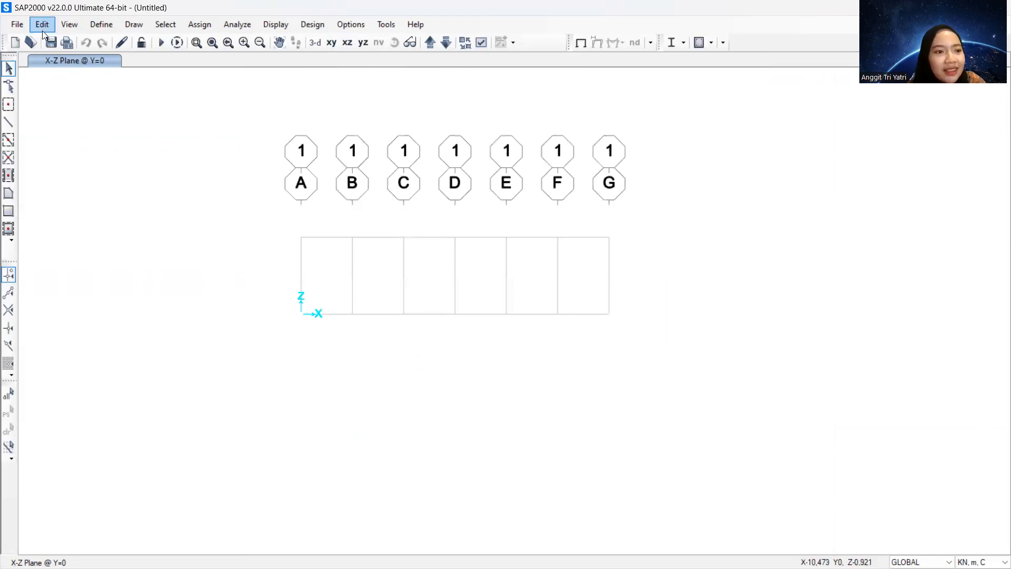
Open the 4000Psi concrete material for modification and rename it 1ei.
click(103, 25)
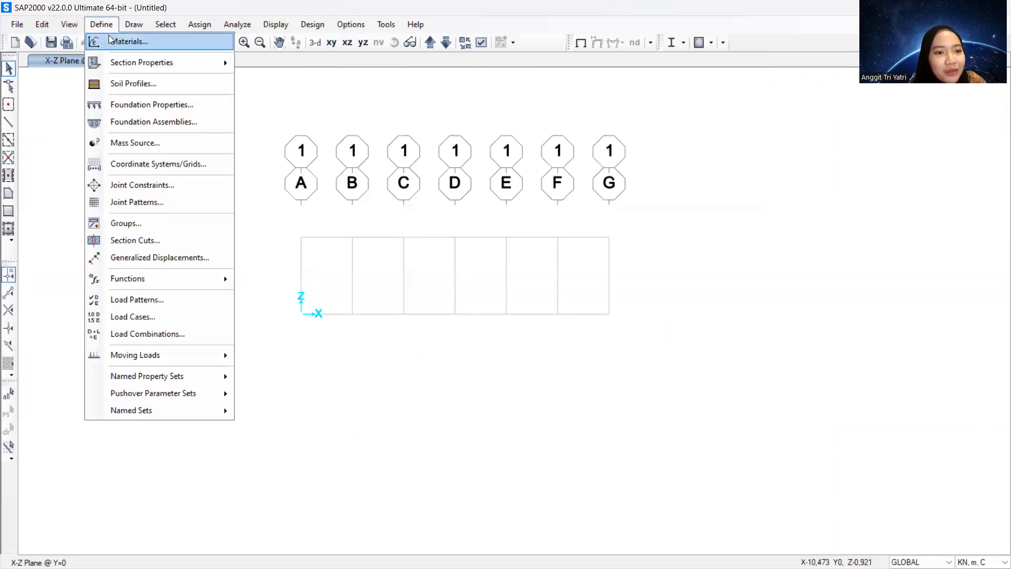
click(210, 42)
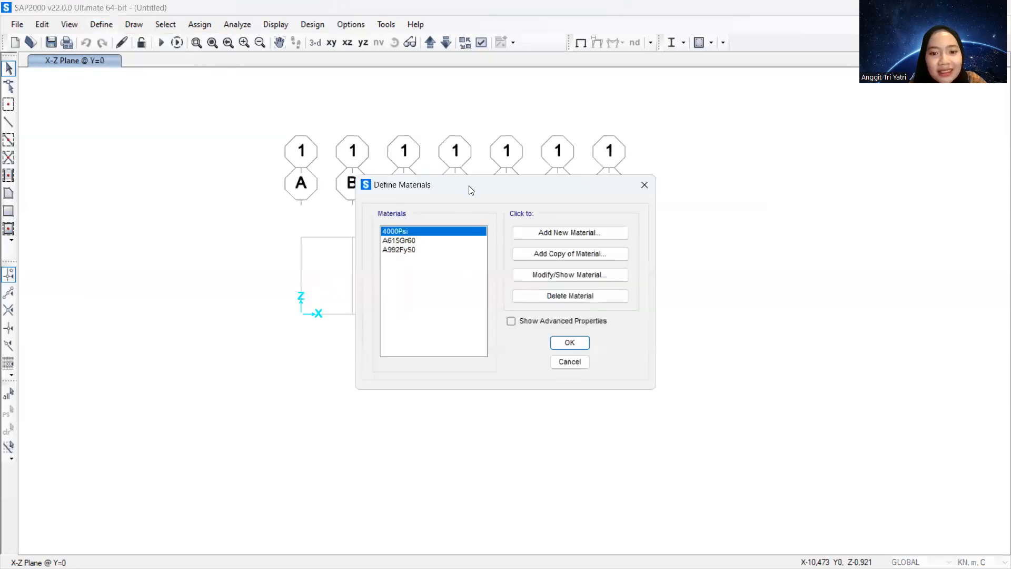
click(539, 272)
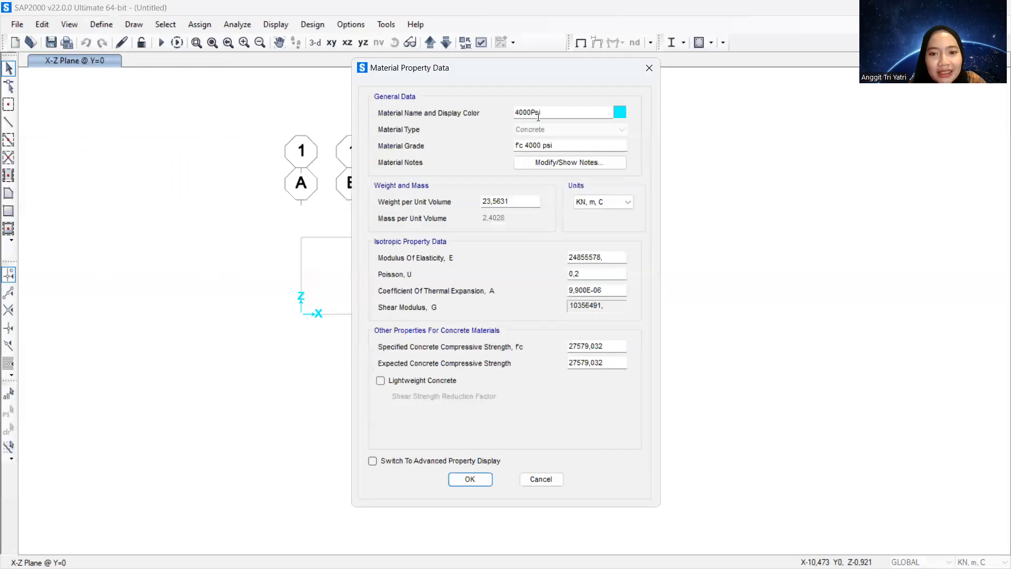
drag(553, 113, 505, 120)
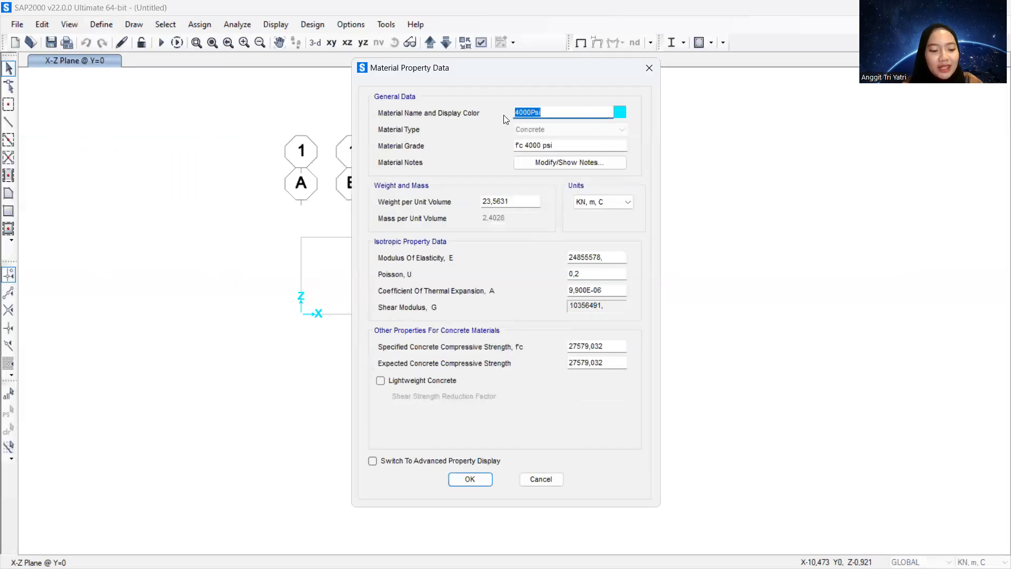
text(1e)
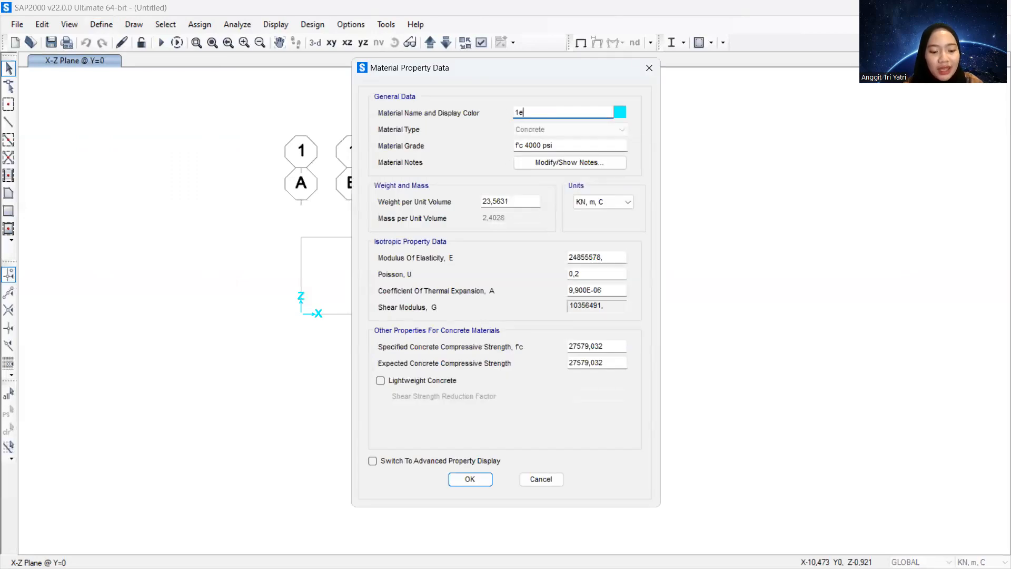
text(i)
Set the weight per unit volume of the 1ei material to 0.
click(524, 200)
drag(510, 201, 479, 202)
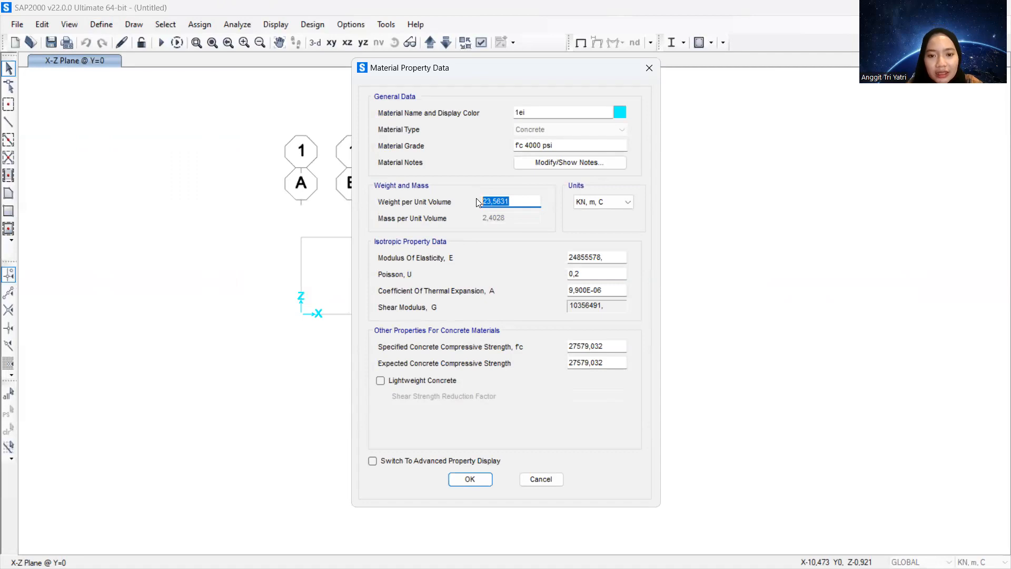
text(3)
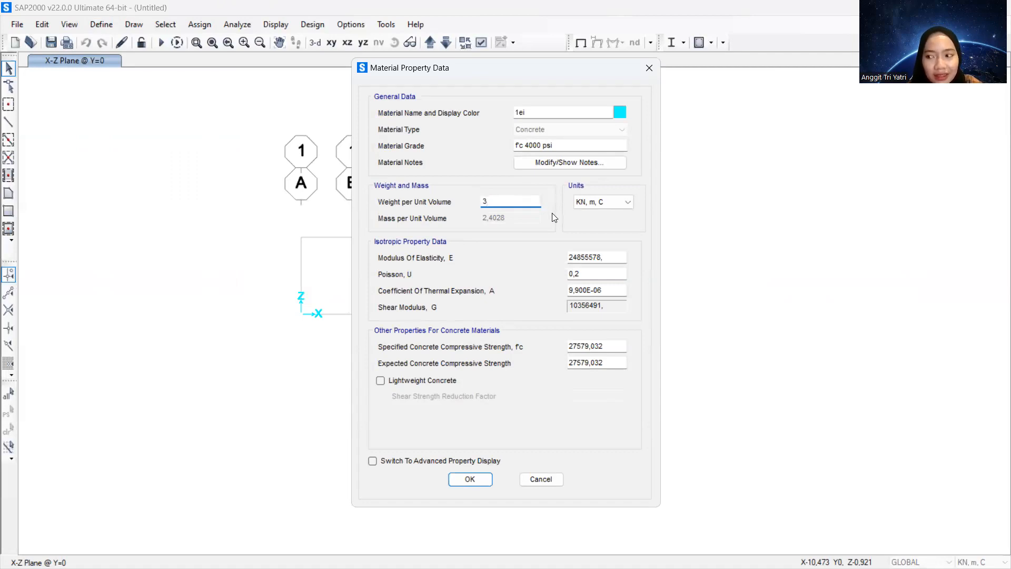
key(BackSpace)
text(0)
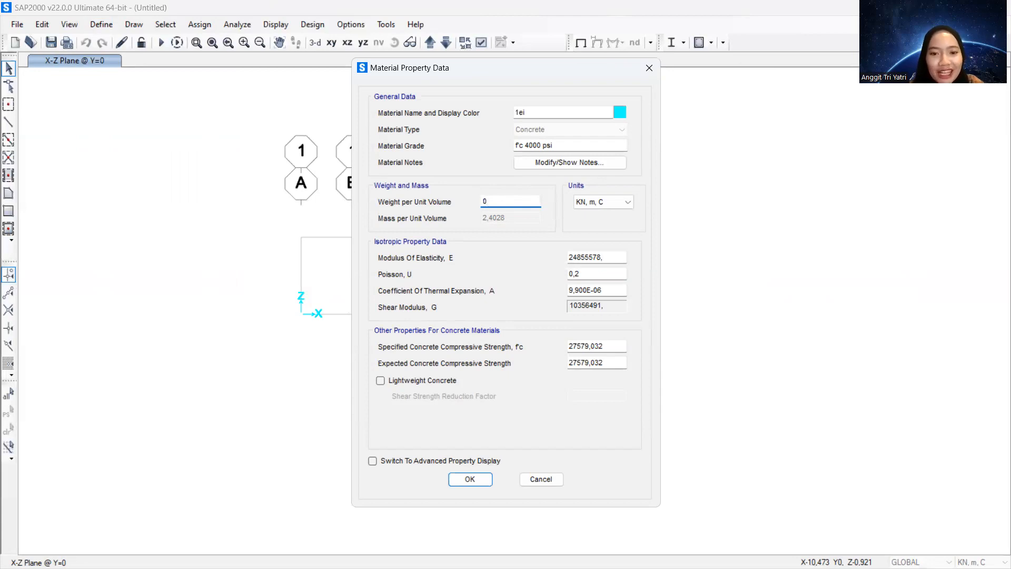
Set the modulus of elasticity of the 1ei material to 1 and save its properties.
click(606, 259)
drag(607, 259, 555, 260)
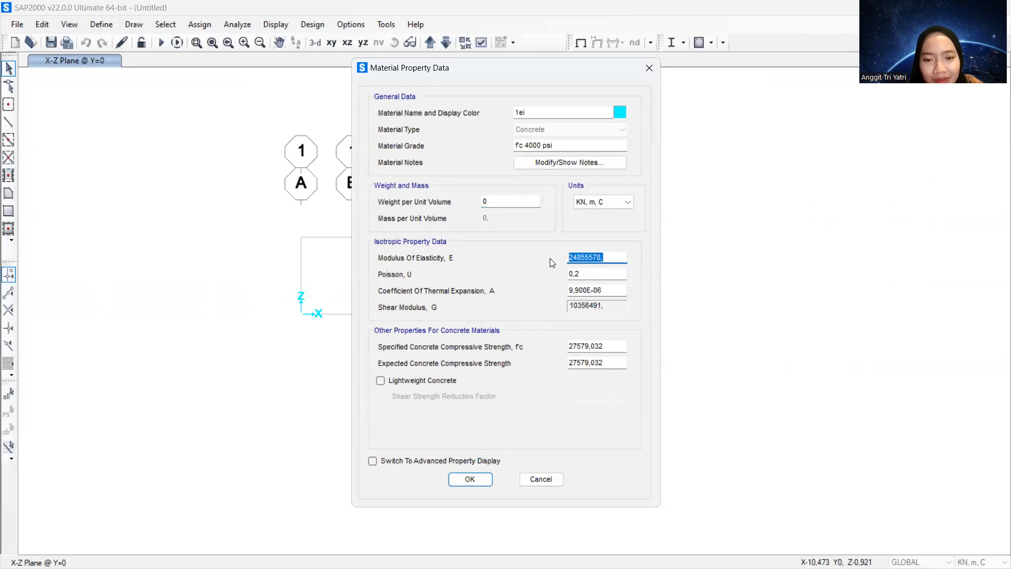
text(1)
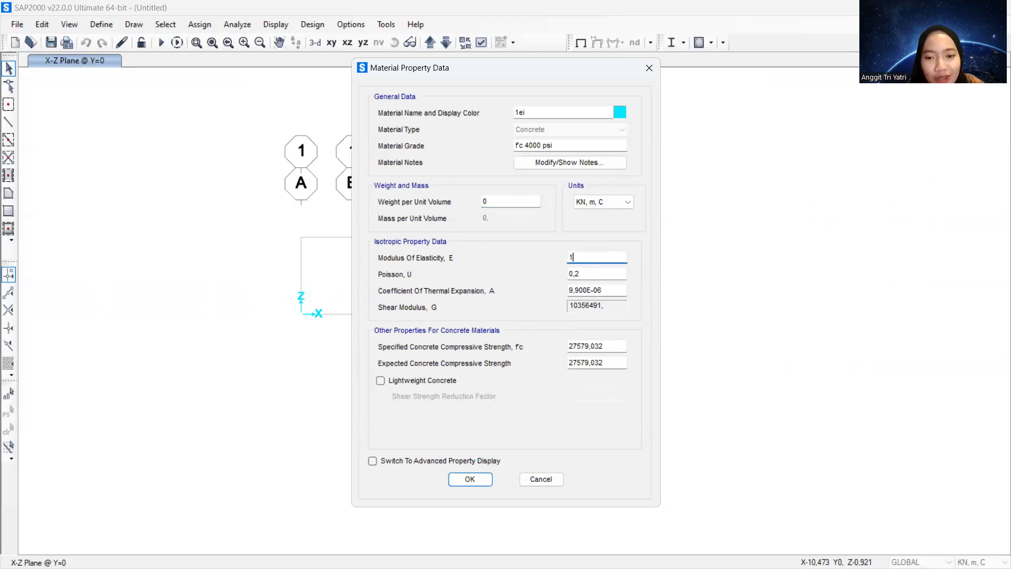
click(460, 478)
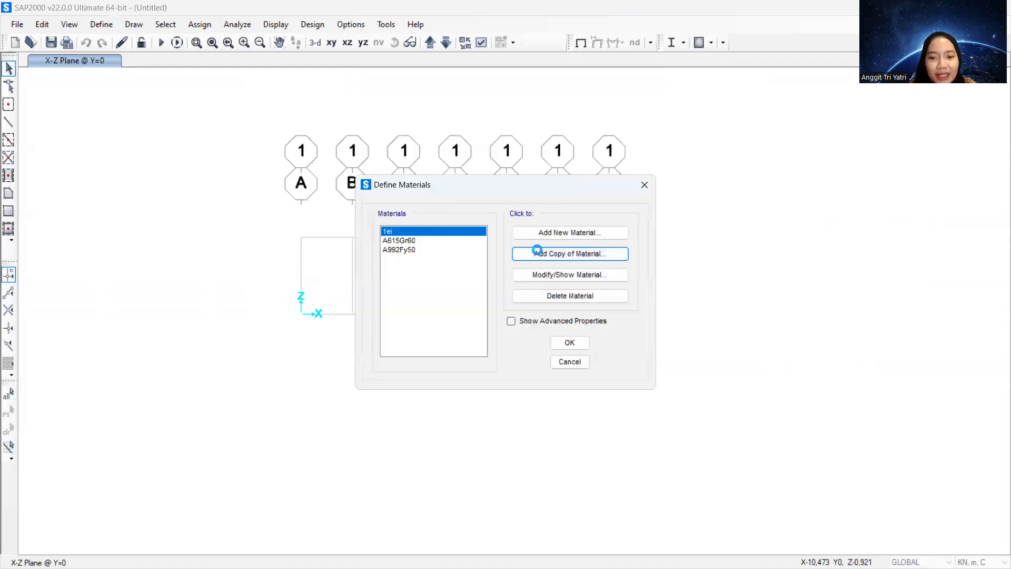
Add a copy of the 1ei material named 2ei with a modulus of elasticity of 2.
click(536, 251)
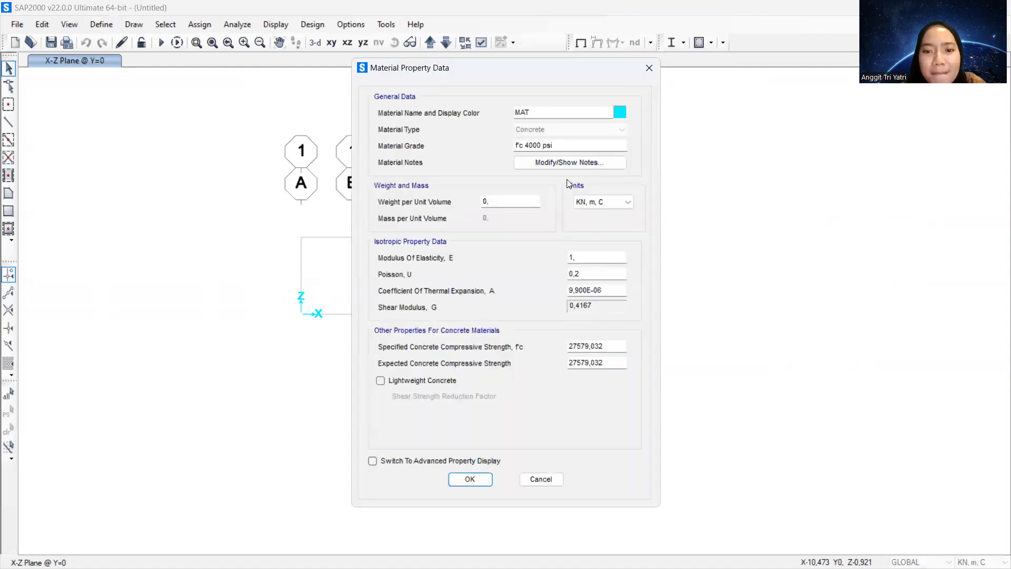
drag(586, 112, 508, 113)
text(2ei)
drag(603, 255, 564, 260)
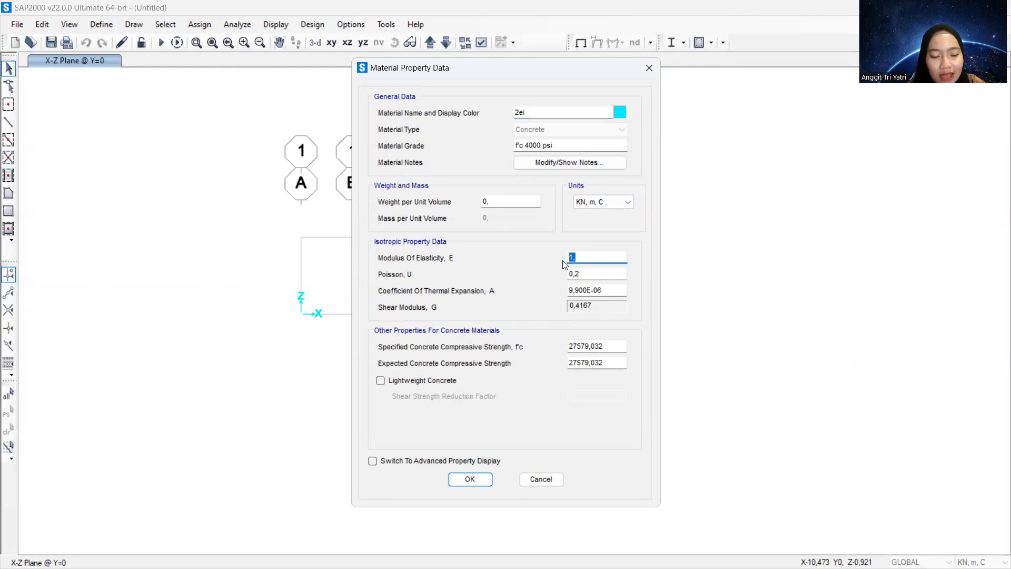
text(2)
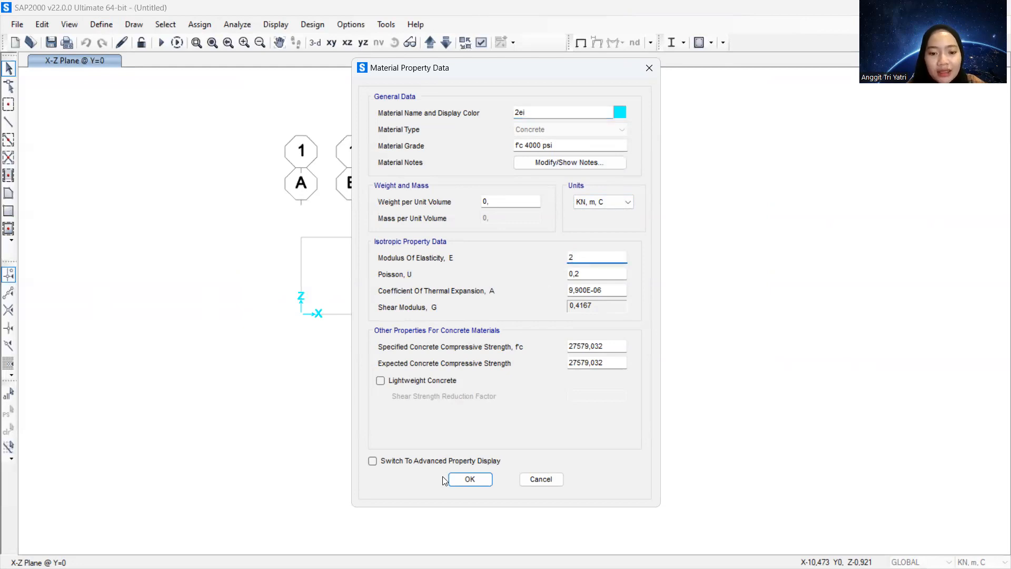
click(468, 480)
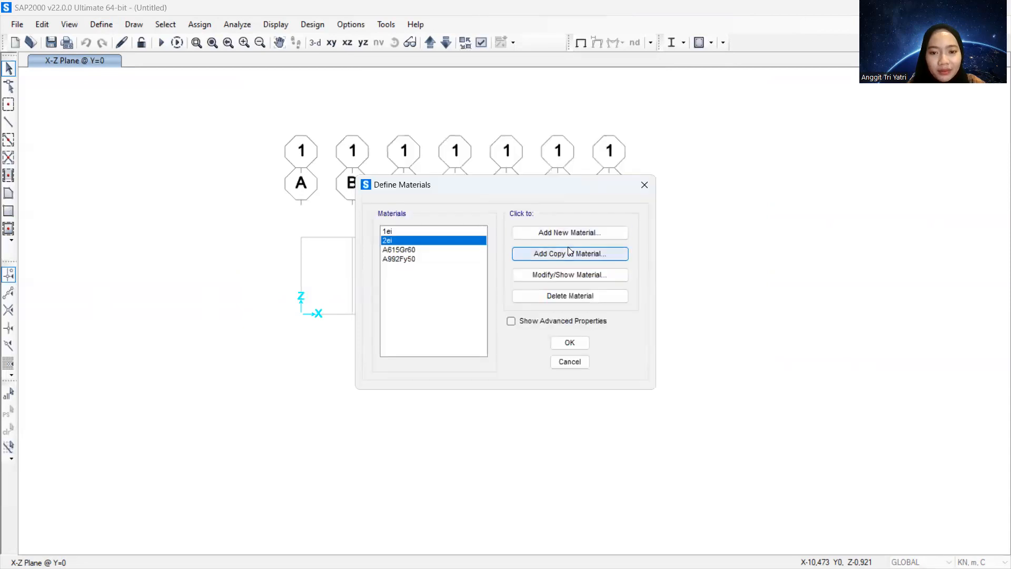
Add a copy of the 2ei material named 3ei with a modulus of elasticity of 3, and finish defining materials.
click(567, 253)
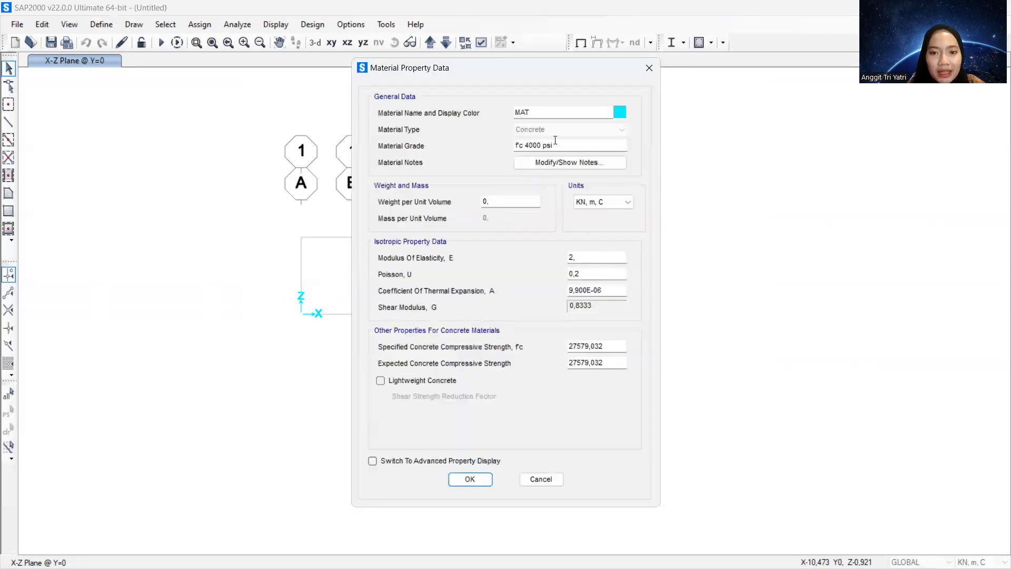
double_click(545, 111)
text(3ei)
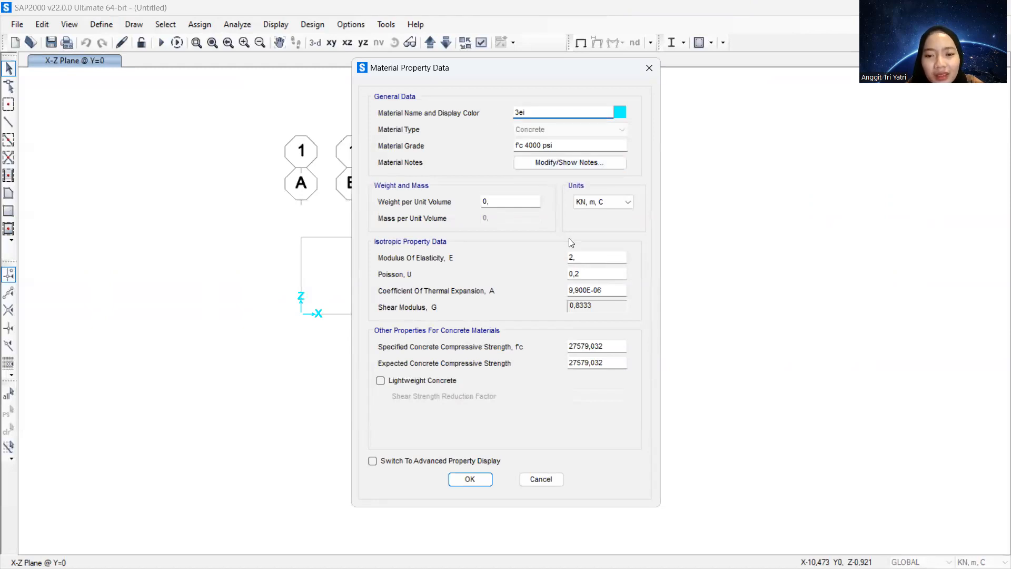
double_click(571, 257)
text(3)
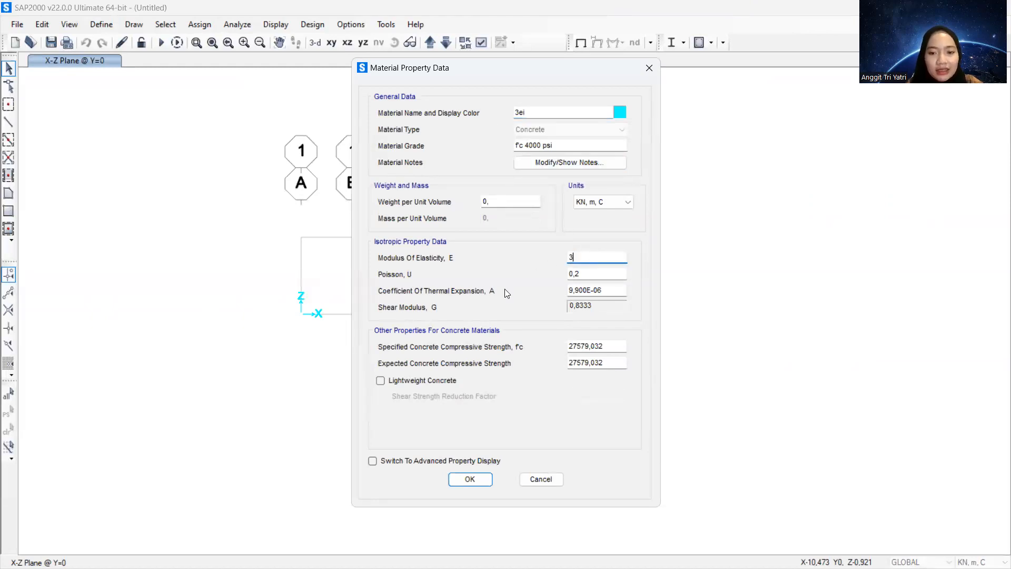
click(466, 479)
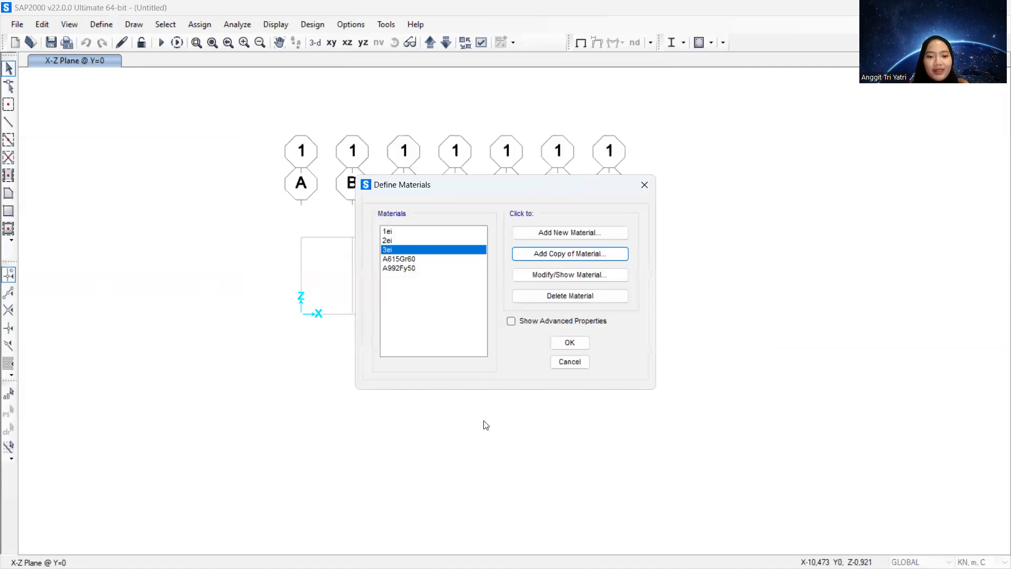
click(567, 341)
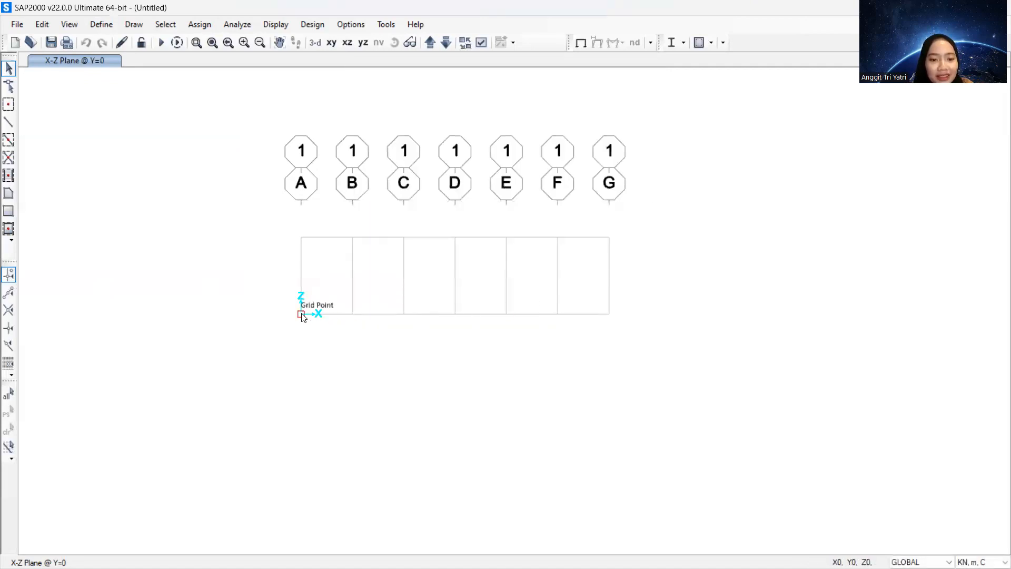
Add a new rectangular concrete frame section and name it balok1ei.
click(105, 26)
mouse_move(113, 64)
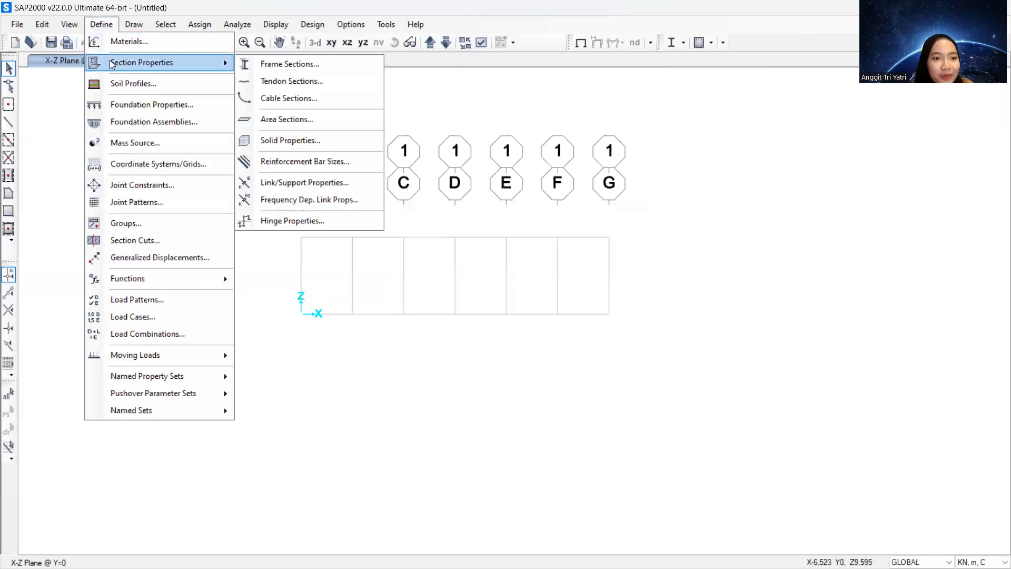
click(251, 63)
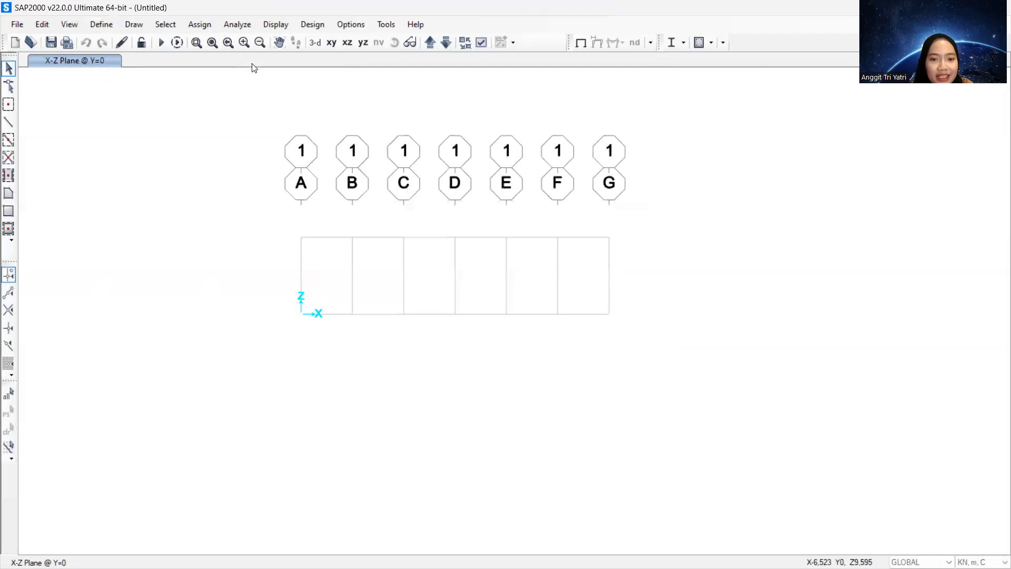
click(600, 195)
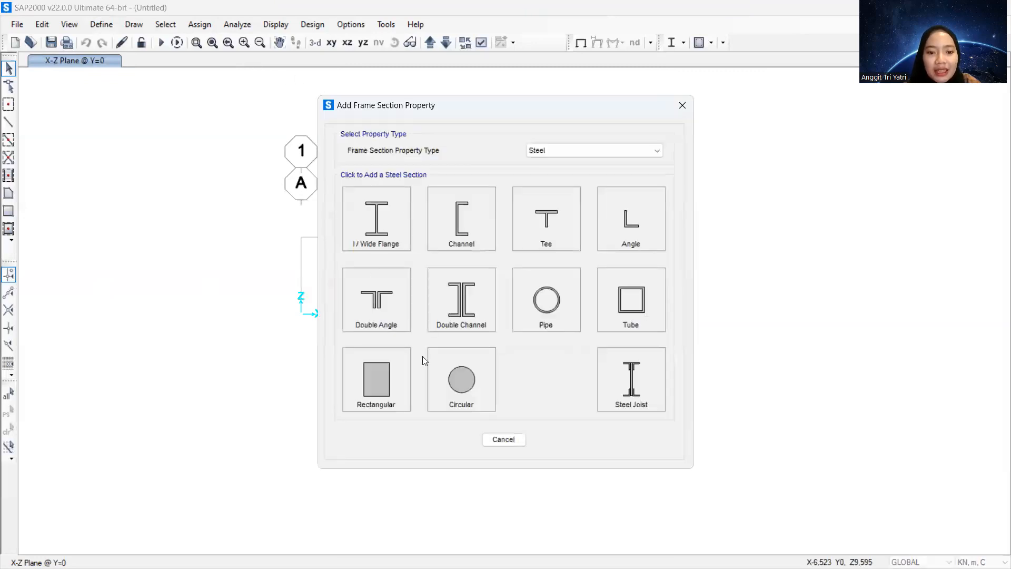
click(573, 153)
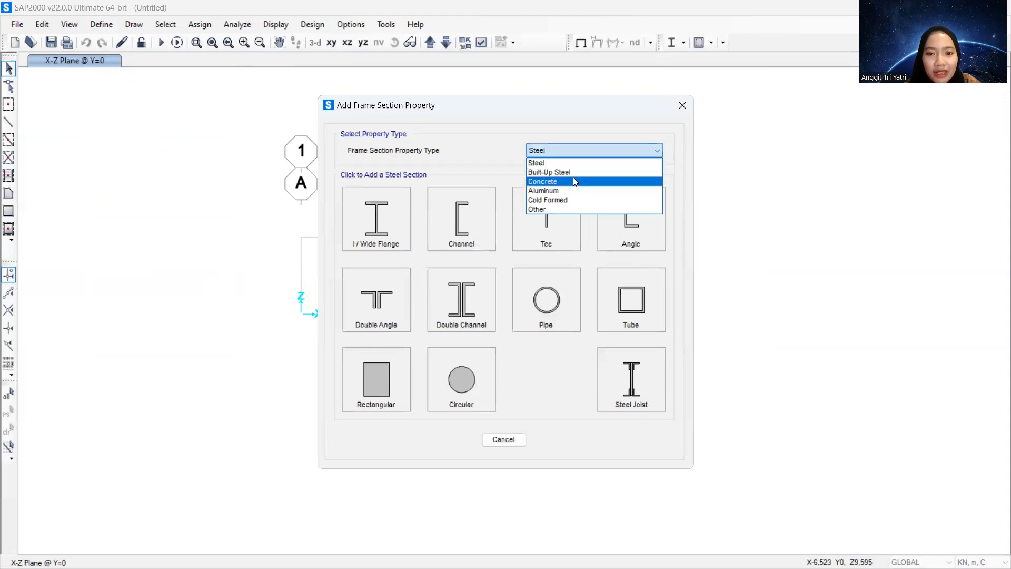
click(575, 183)
click(376, 219)
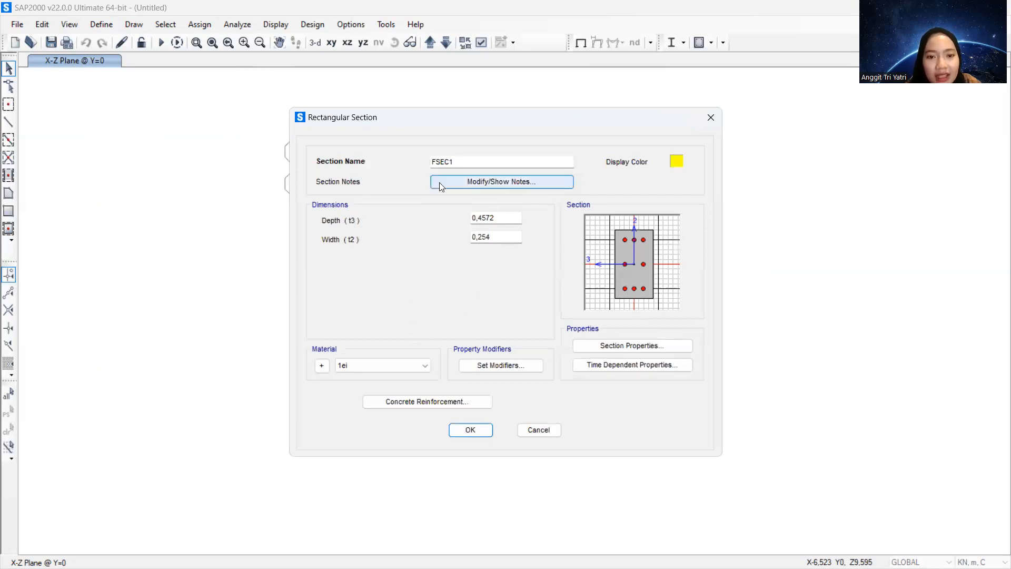
drag(466, 162, 430, 162)
text(balok)
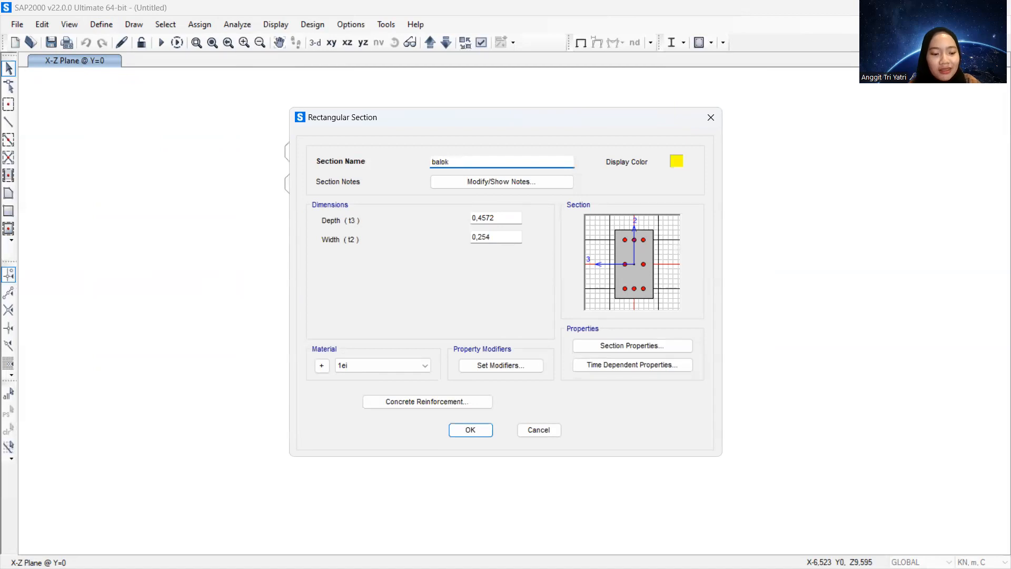
text(ei)
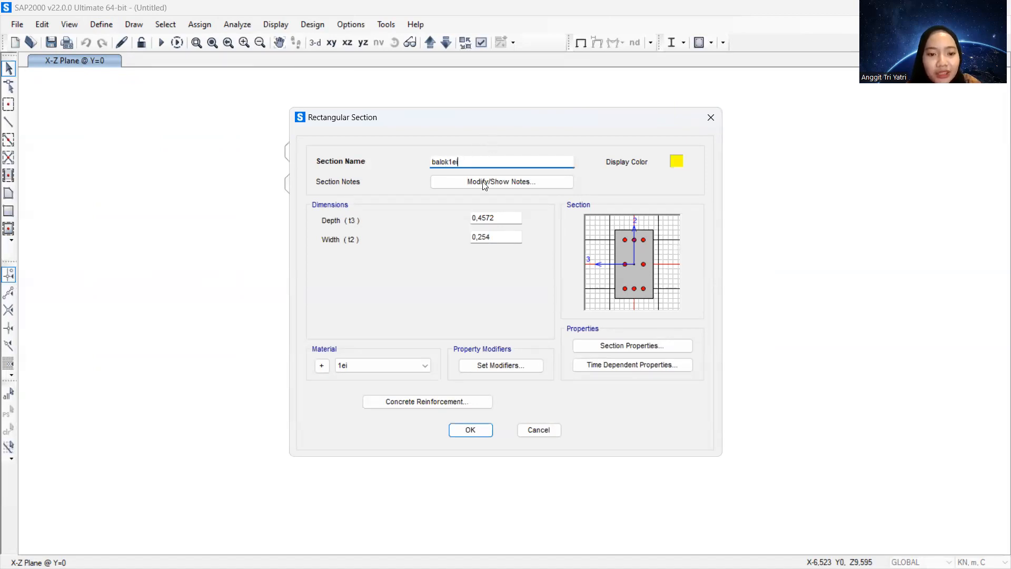
Set the balok1ei section's depth and width to 20 cm each and save the section.
click(512, 217)
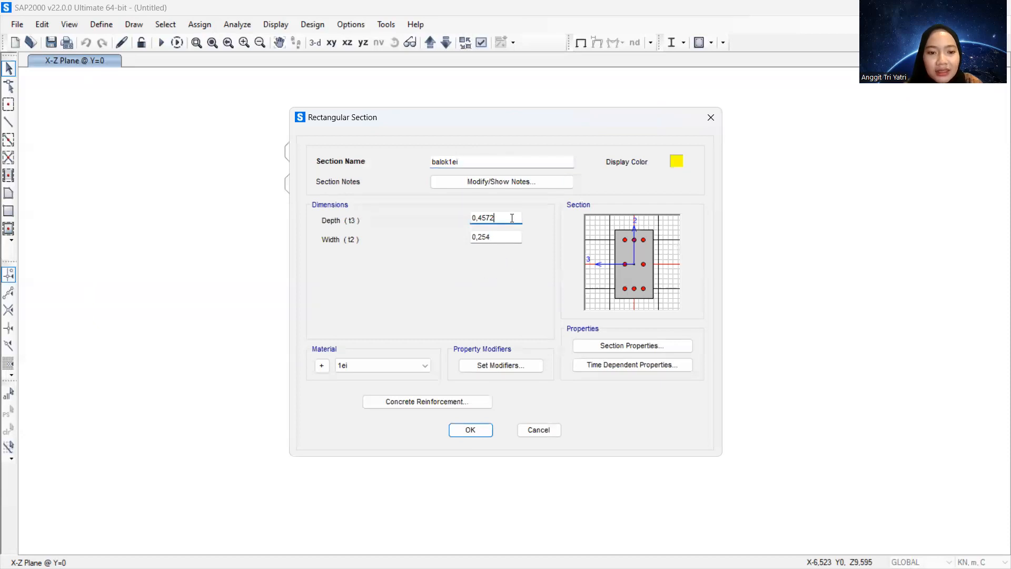
drag(508, 218, 470, 219)
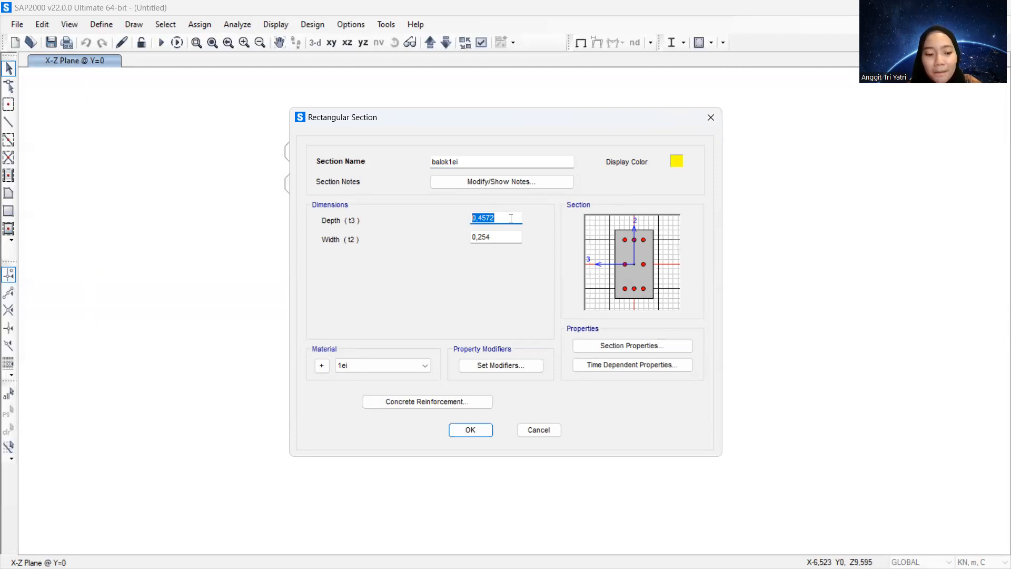
text(20)
drag(506, 238, 457, 238)
double_click(489, 220)
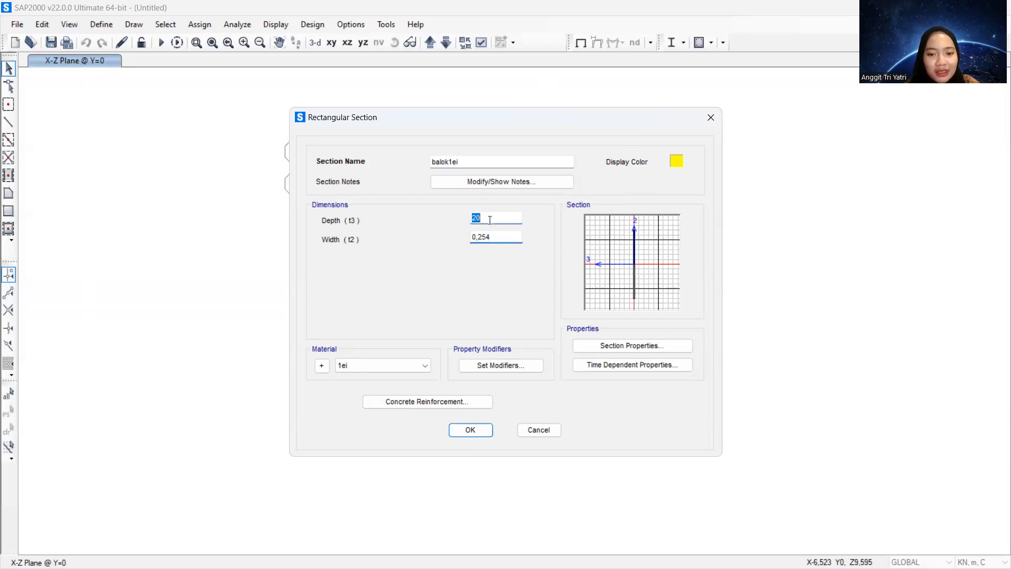
click(490, 220)
text(cm)
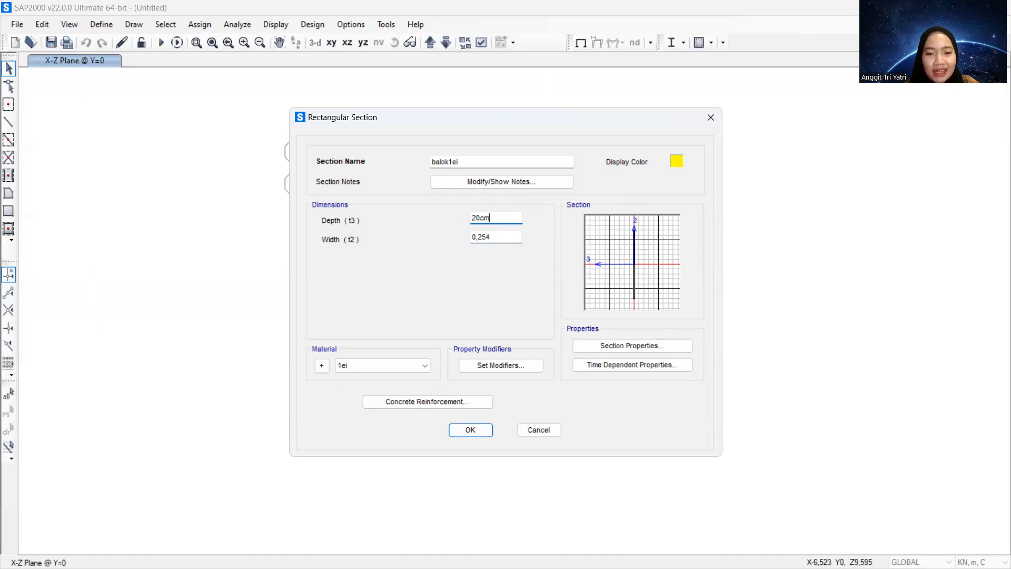
key(Tab)
text(2)
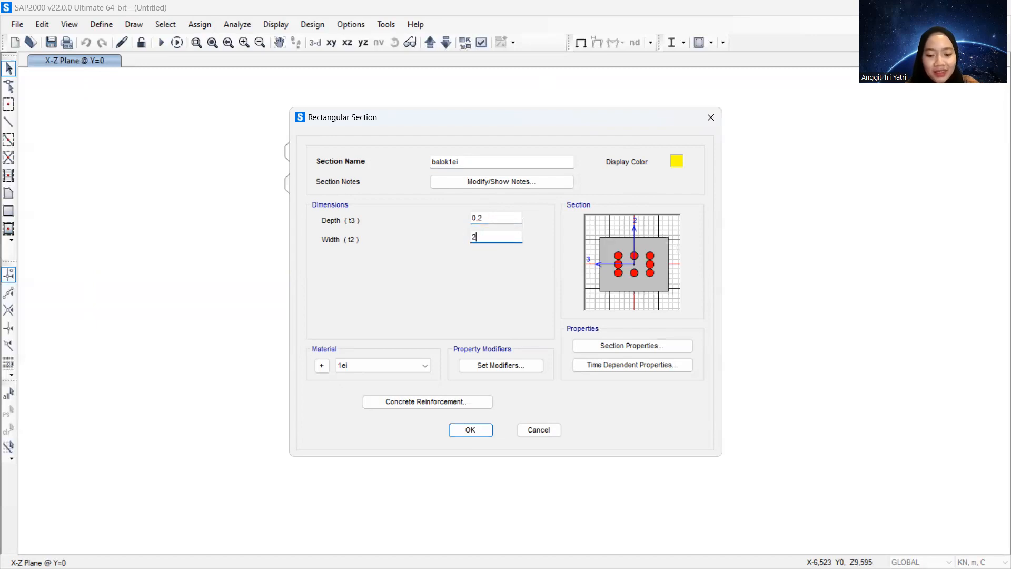
text(0cm)
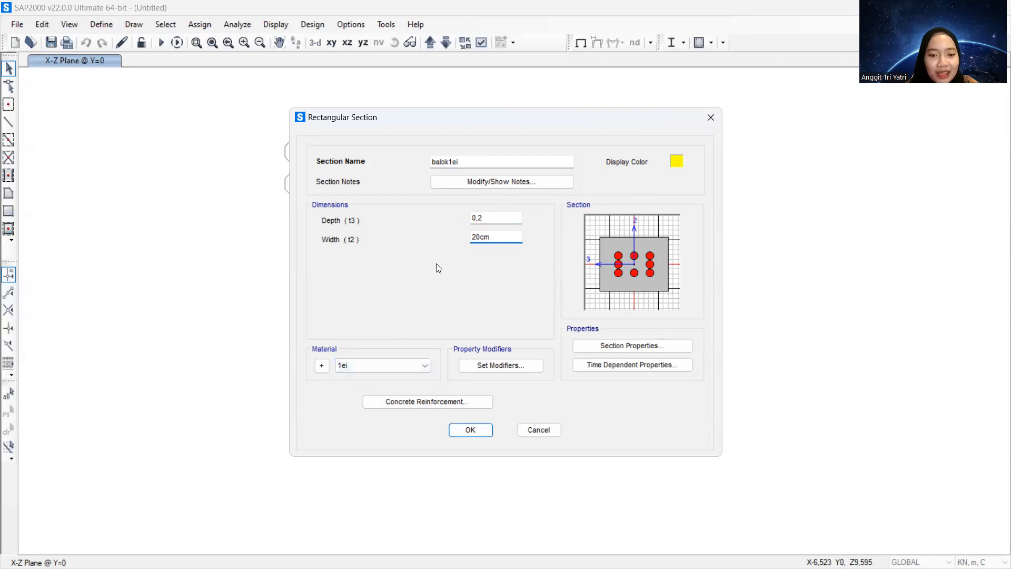
click(472, 430)
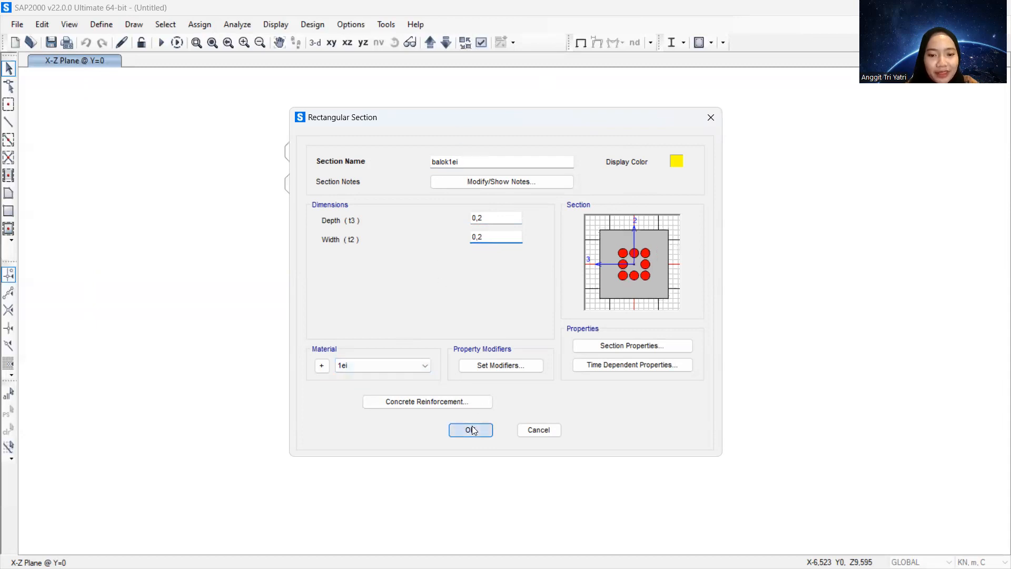
click(472, 429)
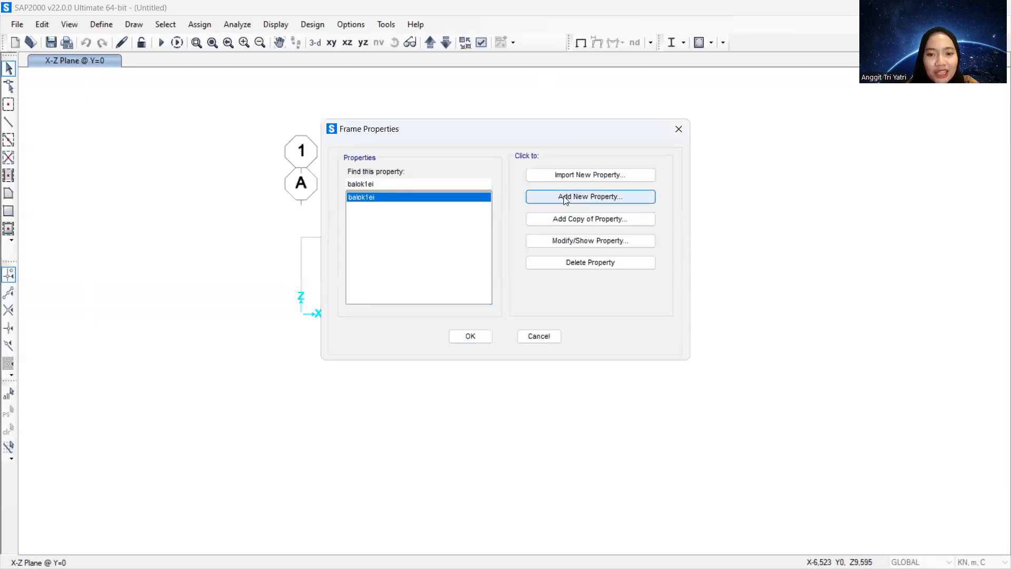
Add a copy of the balok1ei section and name it balok2ei.
click(574, 221)
drag(528, 163, 421, 164)
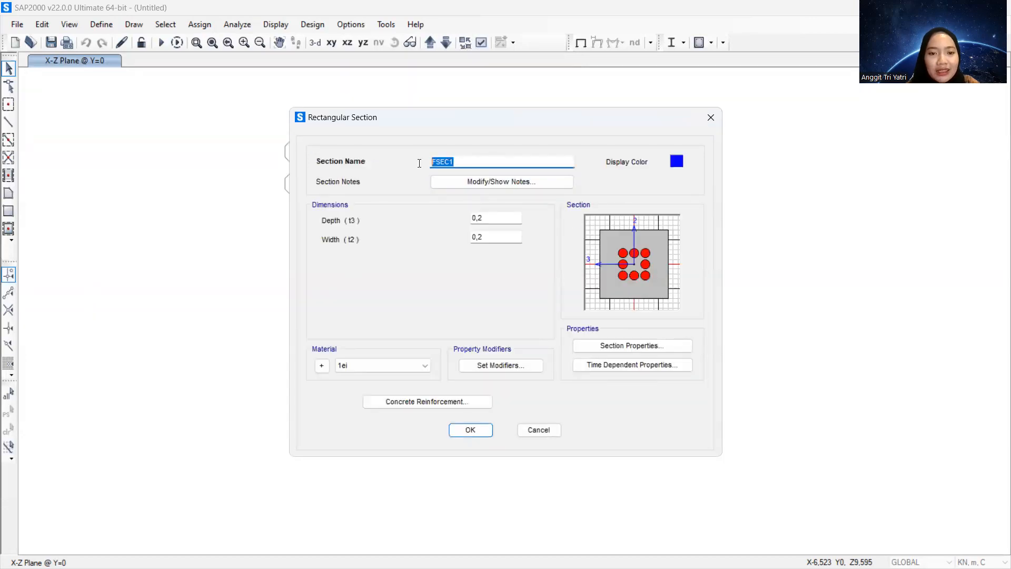
text(balok)
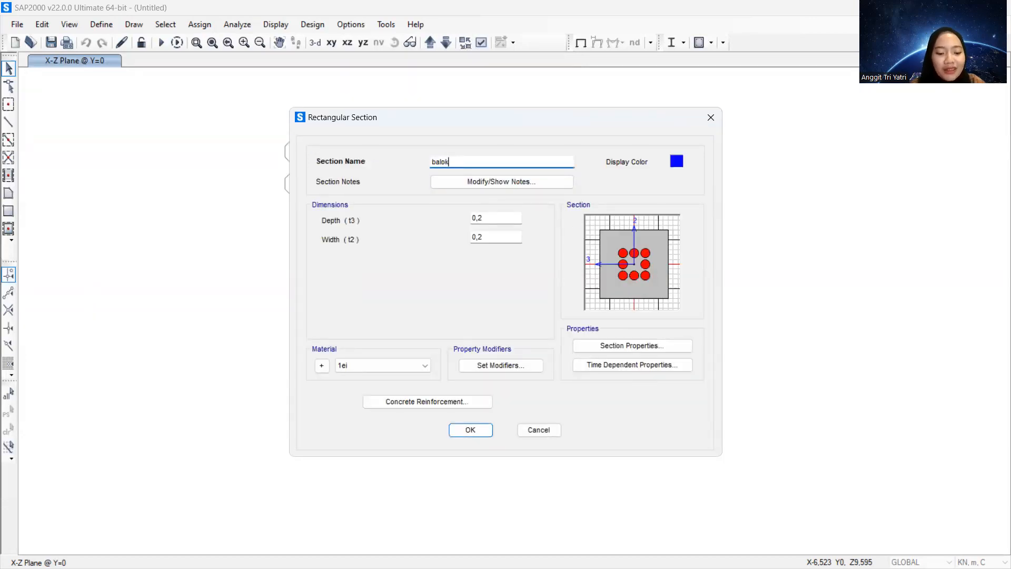
text(ei)
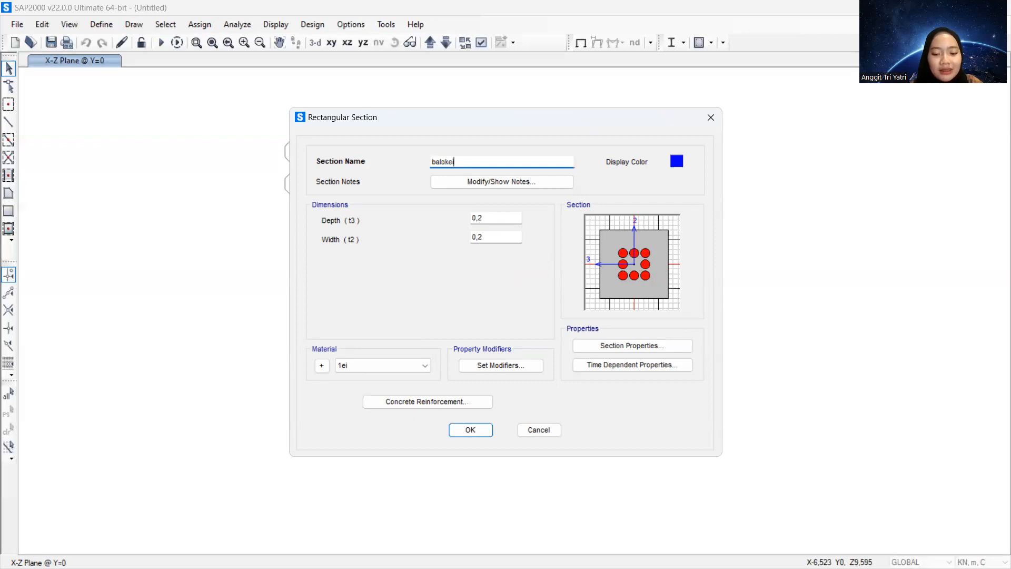
key(BackSpace)
text(2)
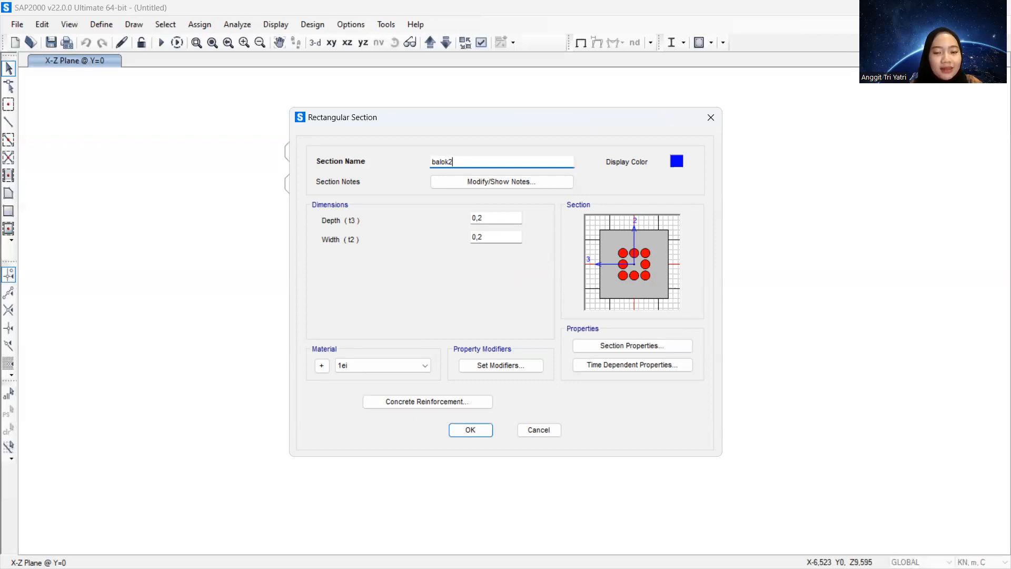
text(ei)
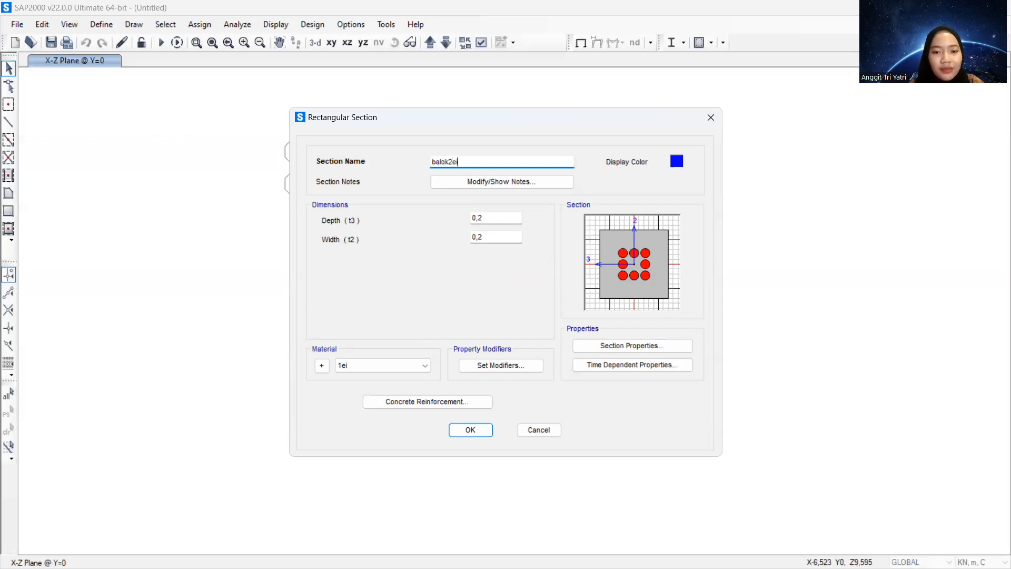
Assign material 2ei to the balok2ei section and save it.
click(377, 363)
click(372, 385)
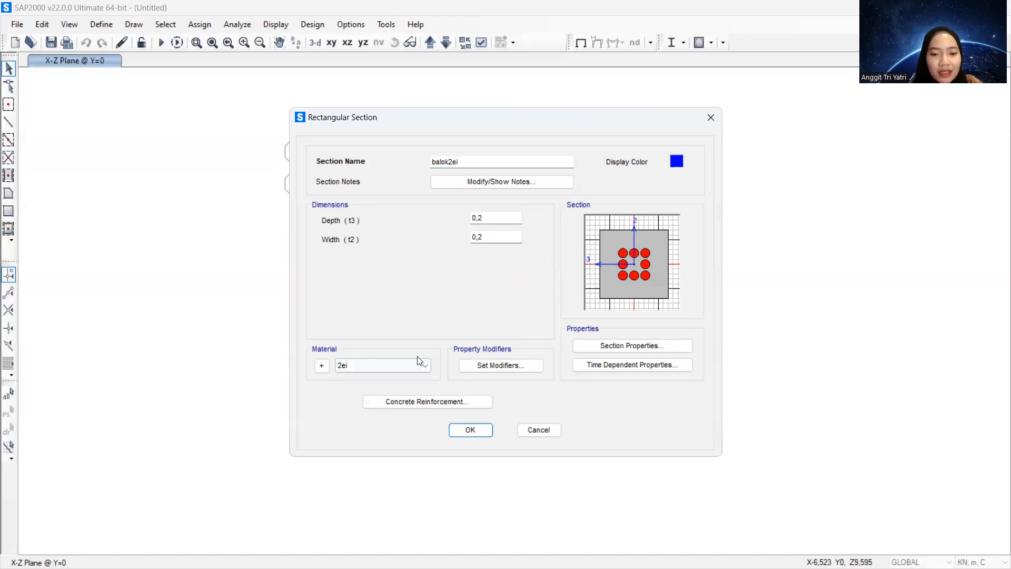
click(485, 429)
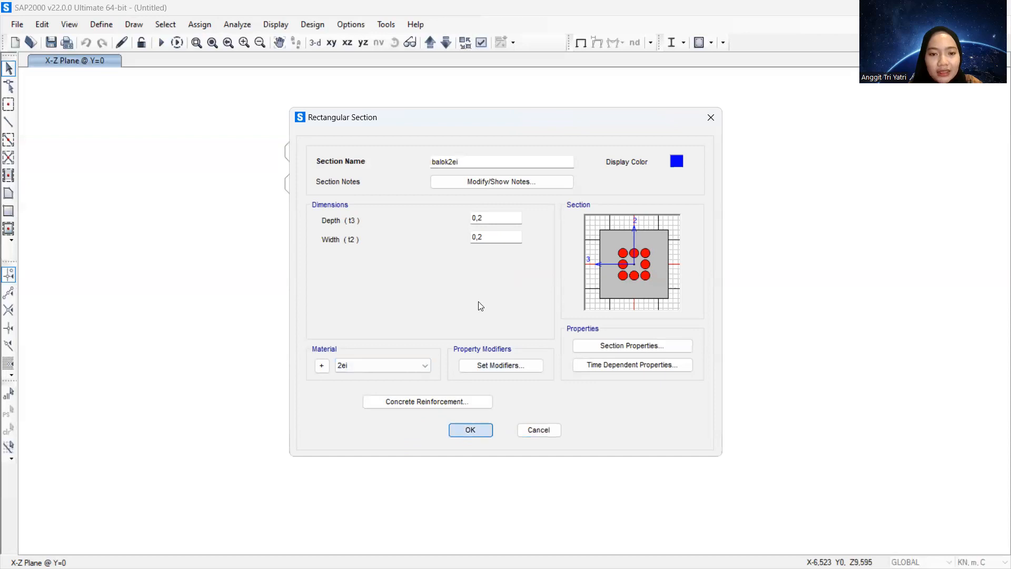
Add a copy of the balok2ei section named balok3ei that uses material 3ei.
click(585, 222)
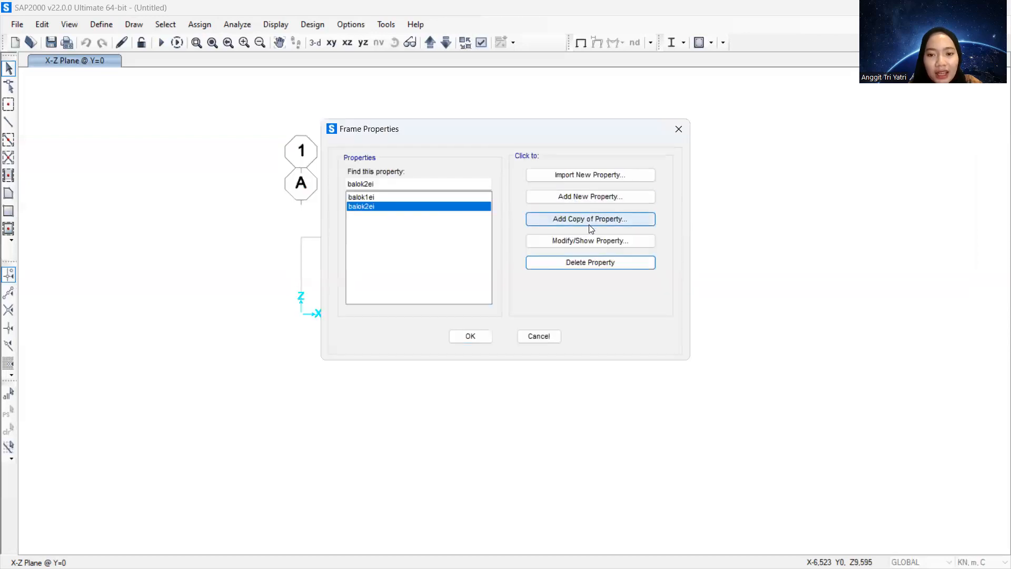
double_click(443, 156)
text(balok3ei)
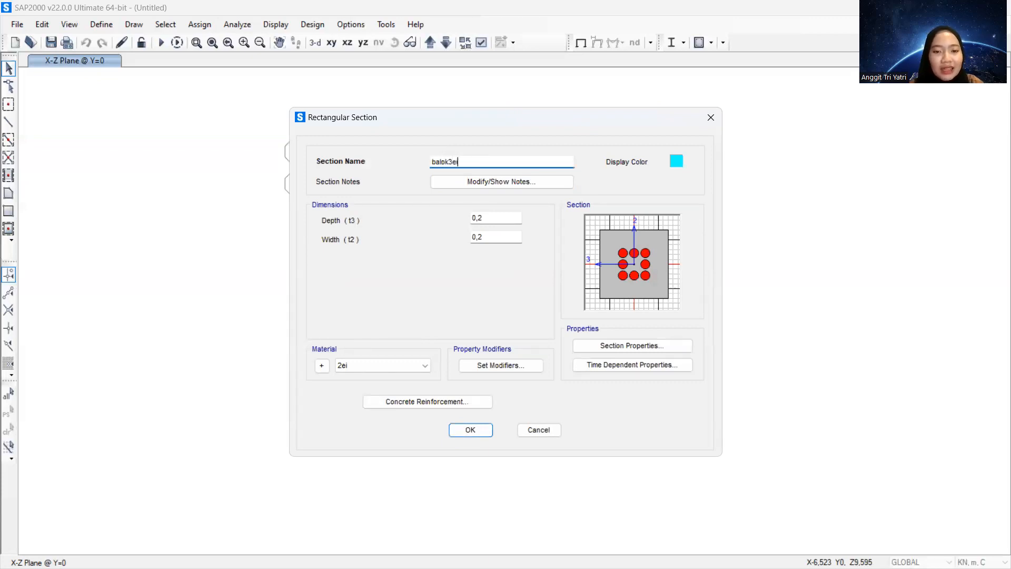
click(425, 367)
click(408, 395)
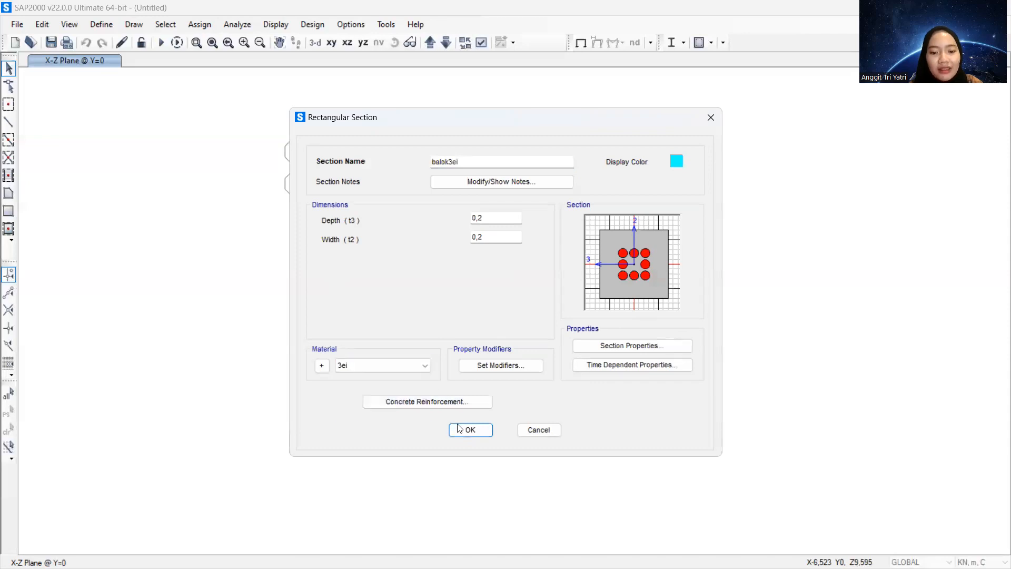
click(464, 431)
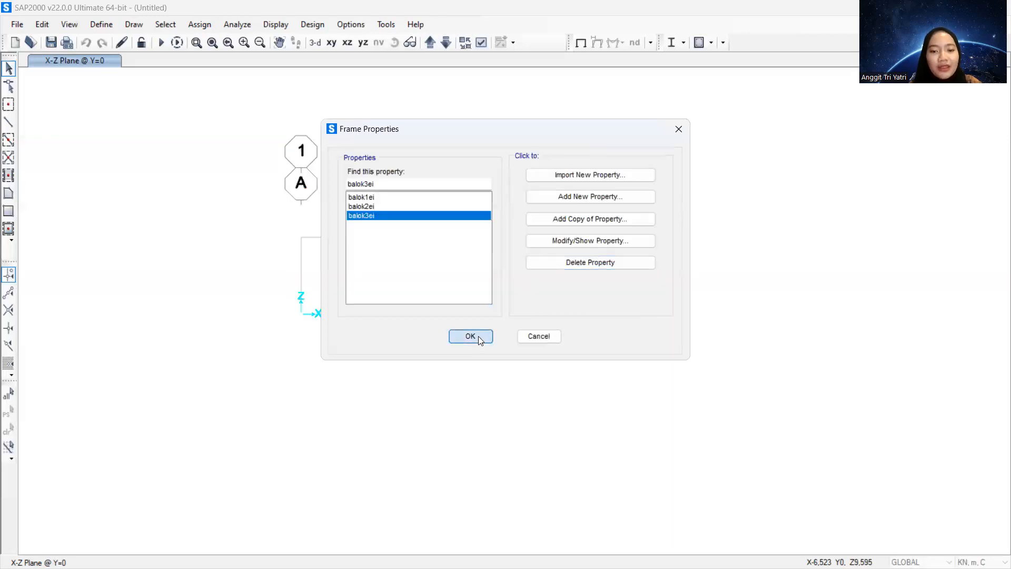
Accept the frame properties and draw two balok1ei frame members along the baseline from grid A through B to C.
click(478, 336)
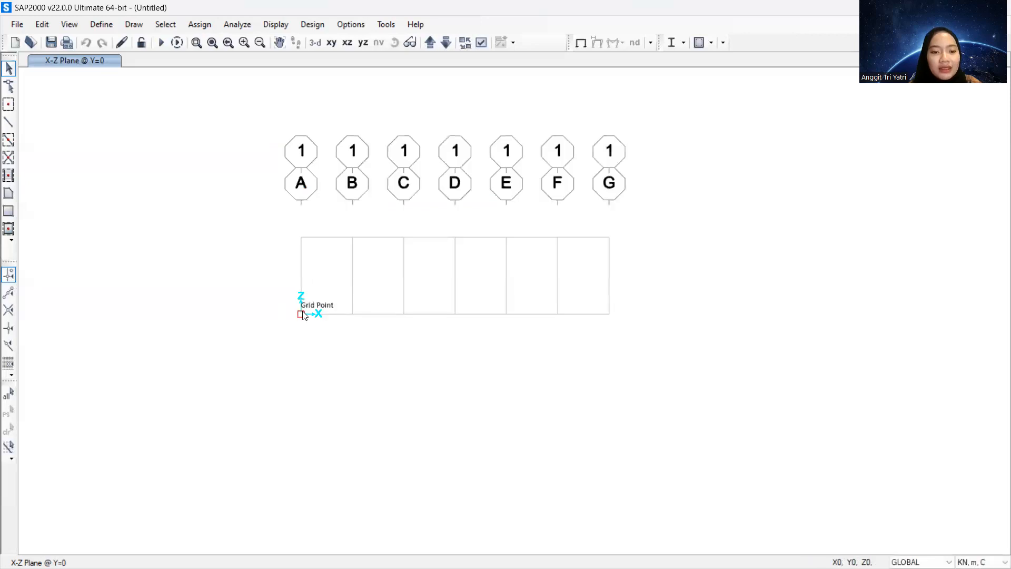
click(132, 24)
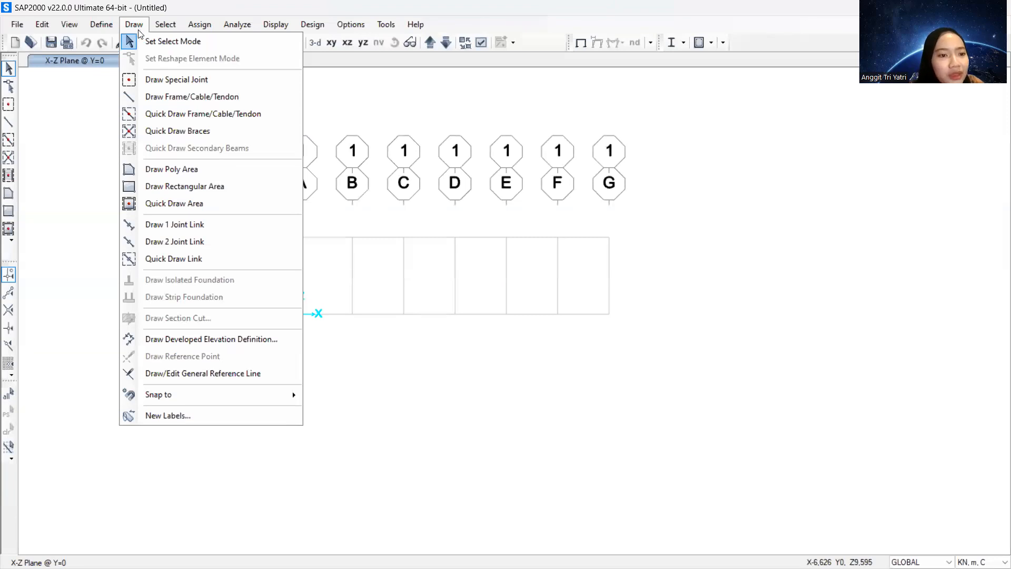
click(154, 98)
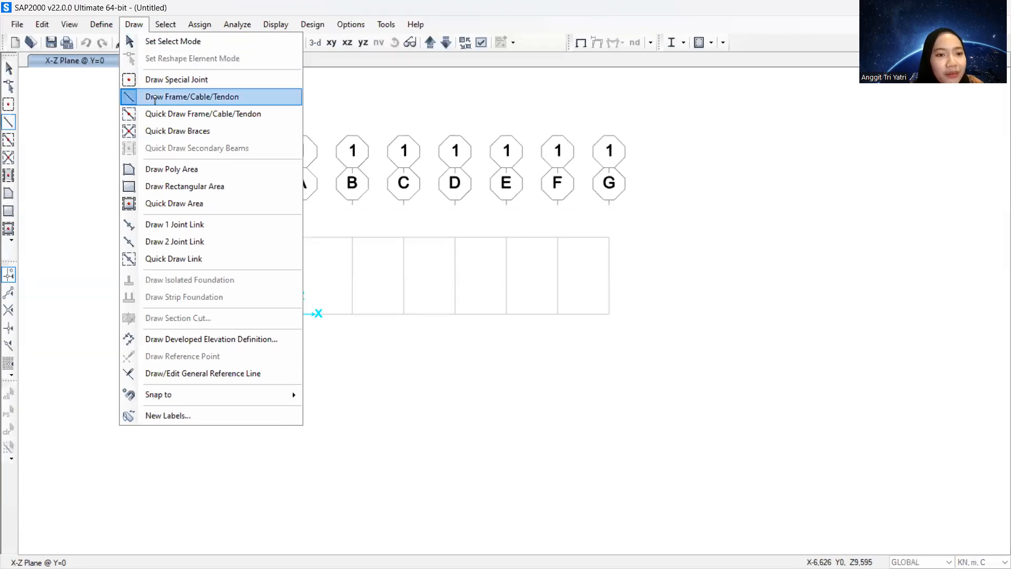
scroll(479, 373, up, 1)
scroll(479, 373, down, 2)
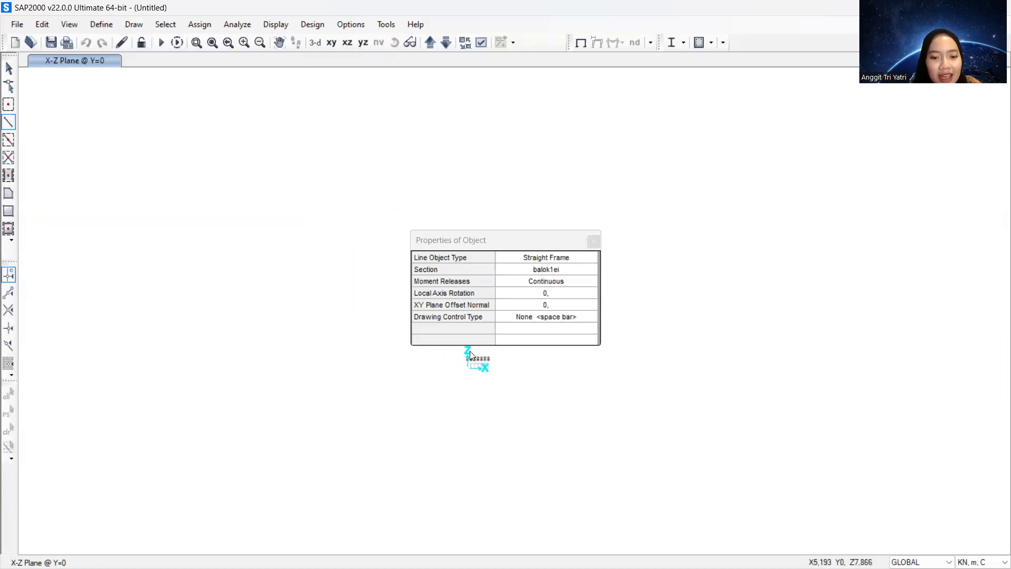
scroll(470, 358, up, 2)
scroll(495, 413, up, 1)
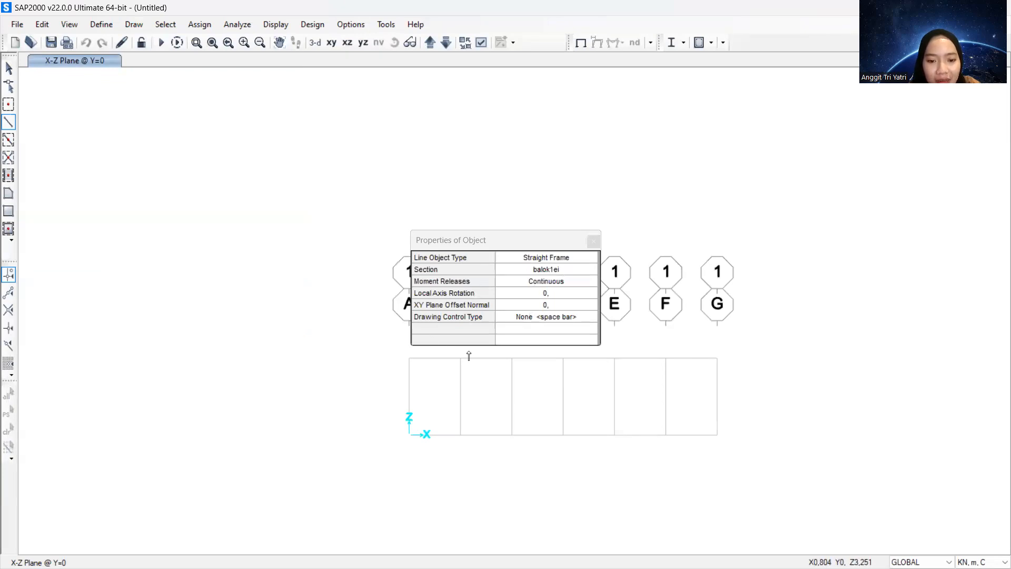
click(409, 434)
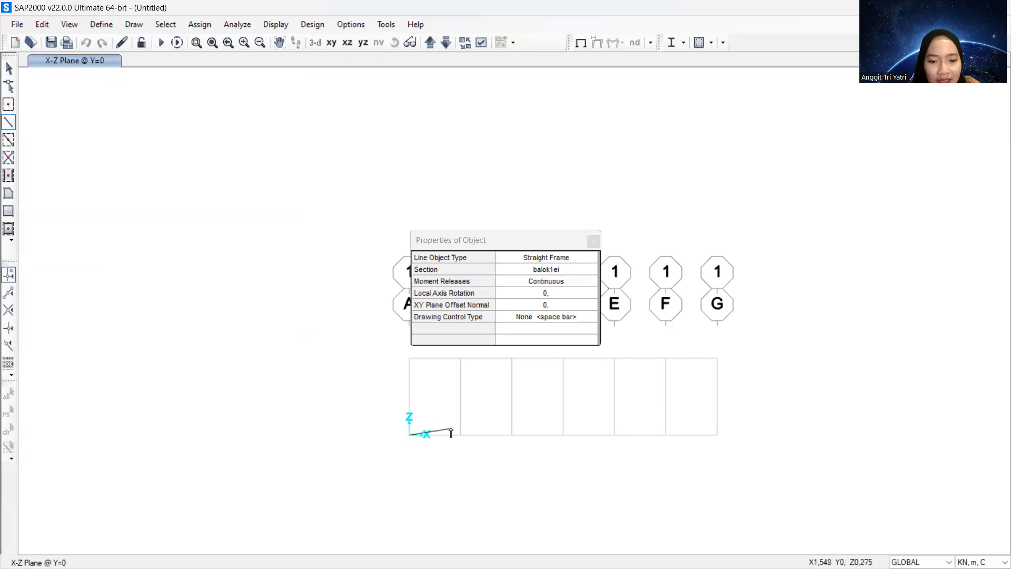
click(460, 434)
click(511, 435)
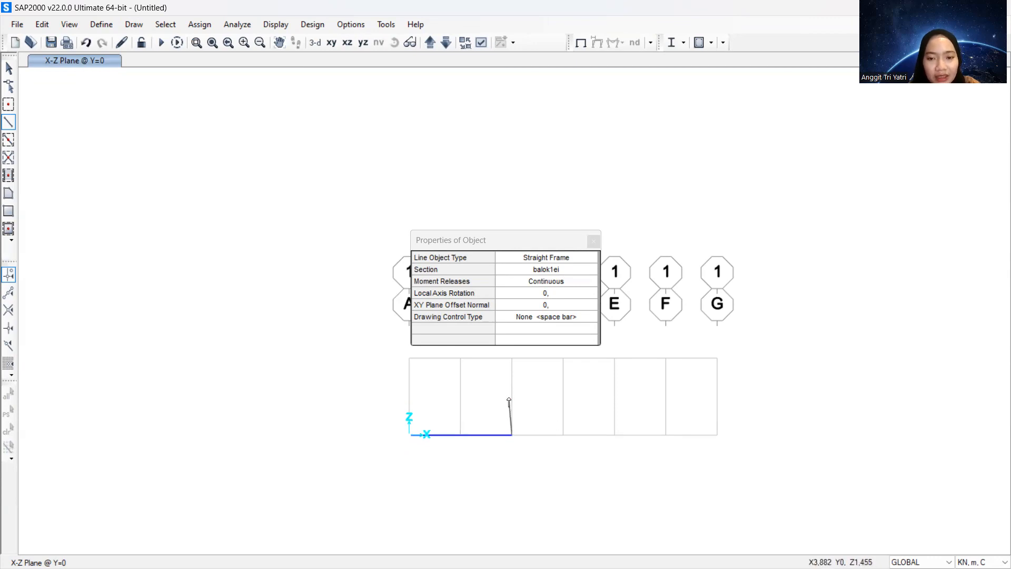
Switch the section to balok2ei and draw two frame members along the baseline from grid C through D to E.
click(538, 268)
click(536, 291)
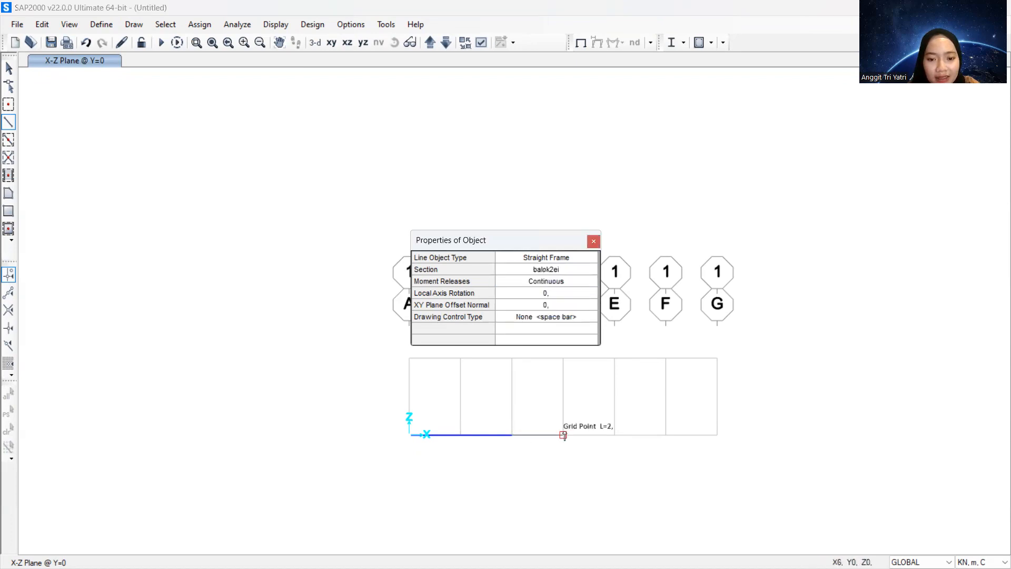
click(562, 434)
click(614, 434)
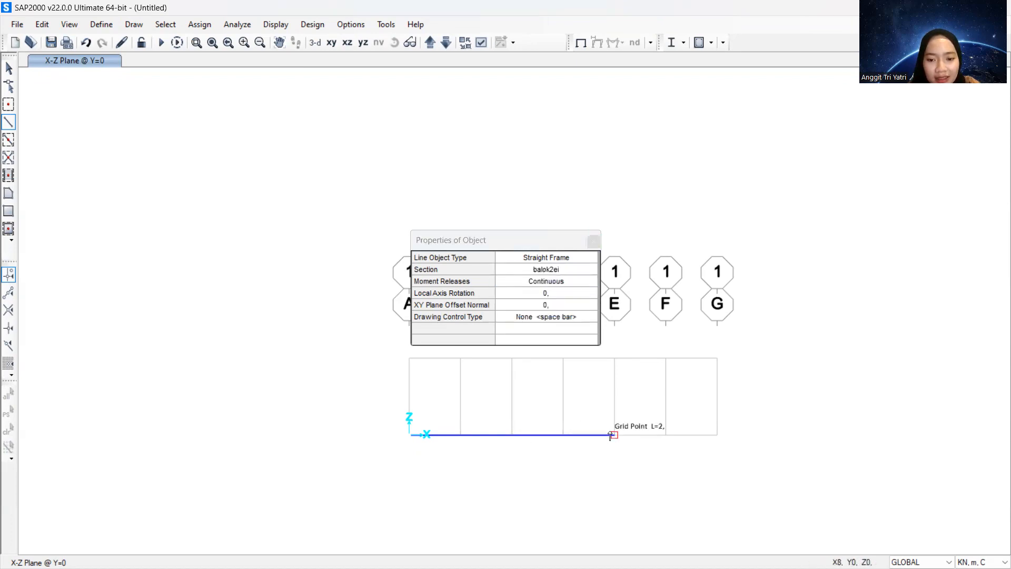
Switch the section to balok3ei, draw two frame members along the baseline from grid E through F to G, and finish drawing.
click(573, 271)
click(562, 304)
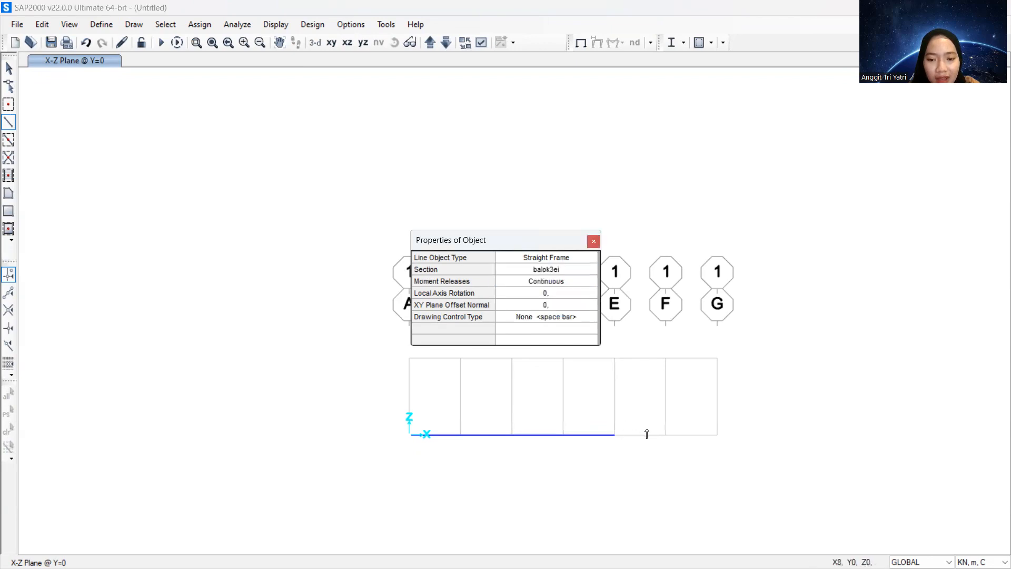
click(666, 435)
click(717, 434)
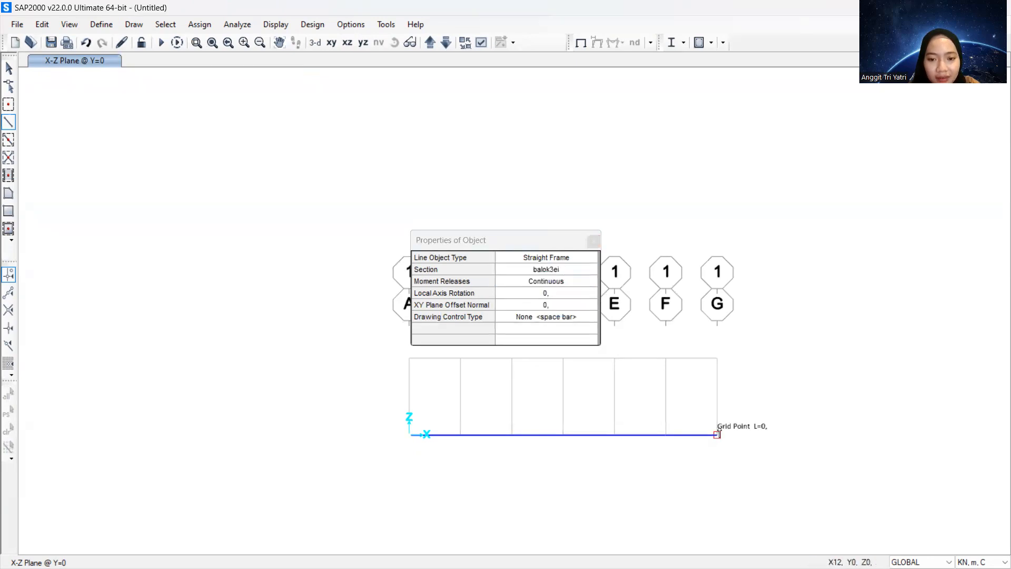
key(Escape)
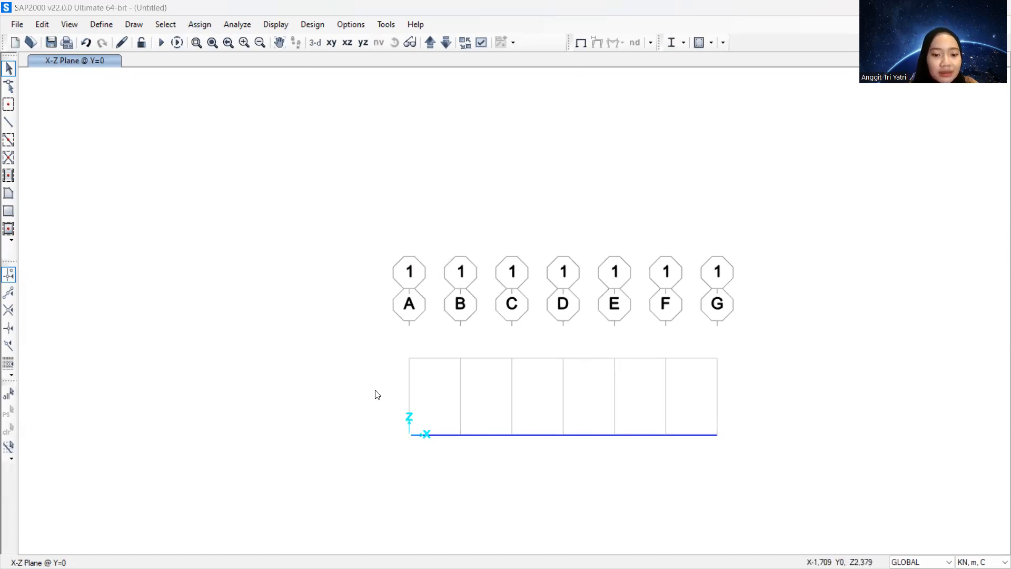
Assign fixed joint restraints to the beam's two end joints at grids A and G.
click(409, 435)
click(717, 435)
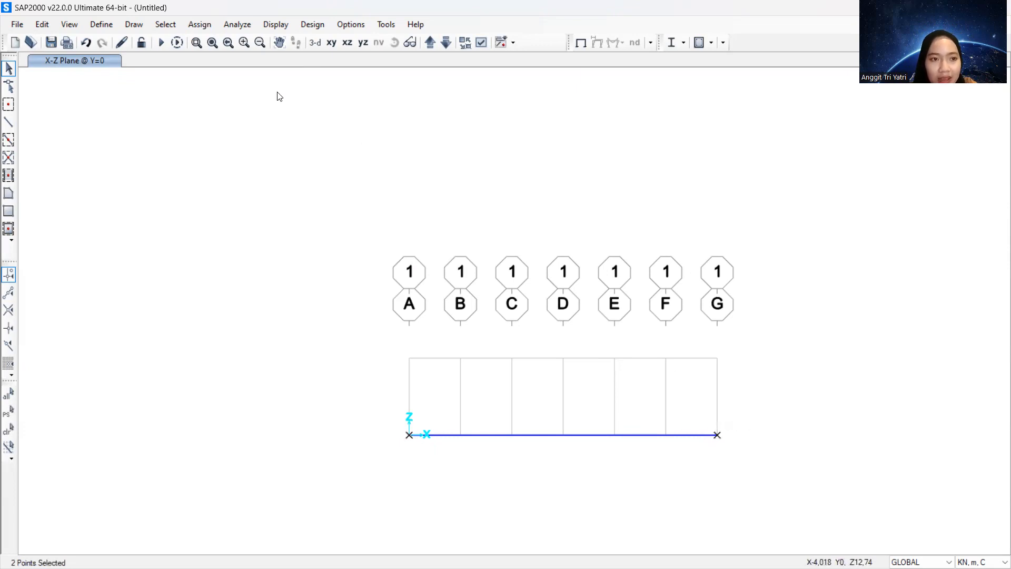
click(202, 25)
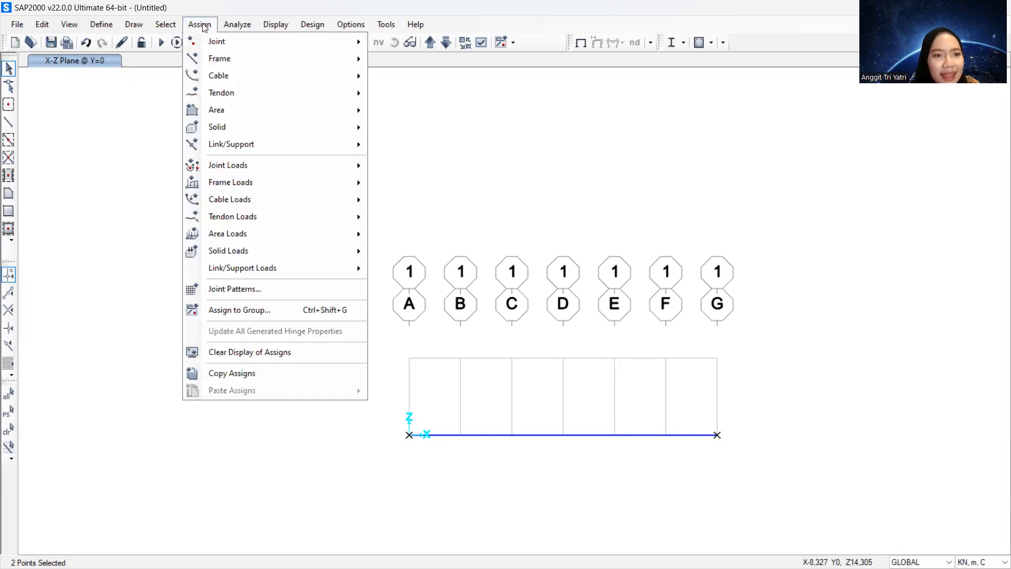
mouse_move(219, 46)
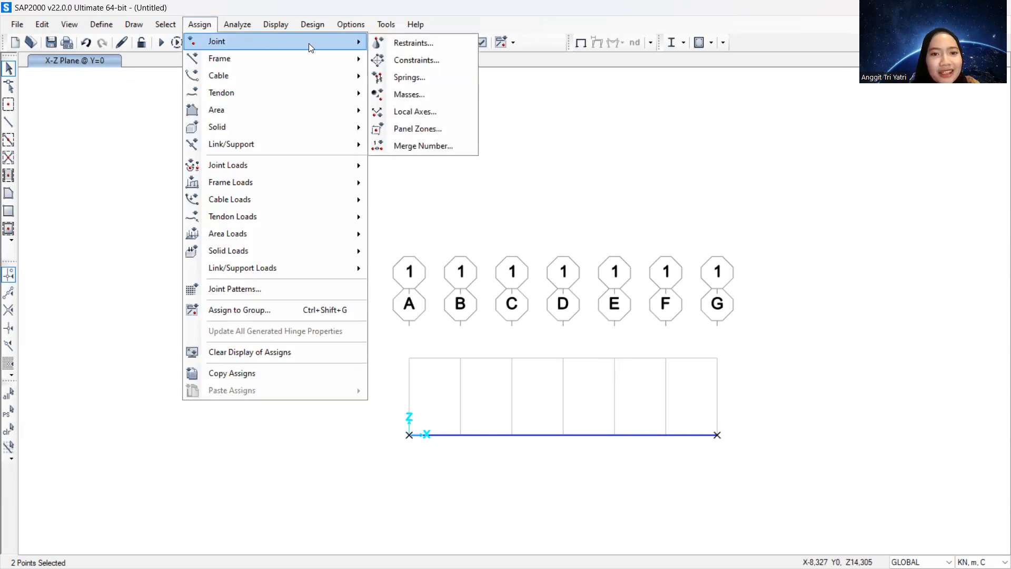
click(395, 43)
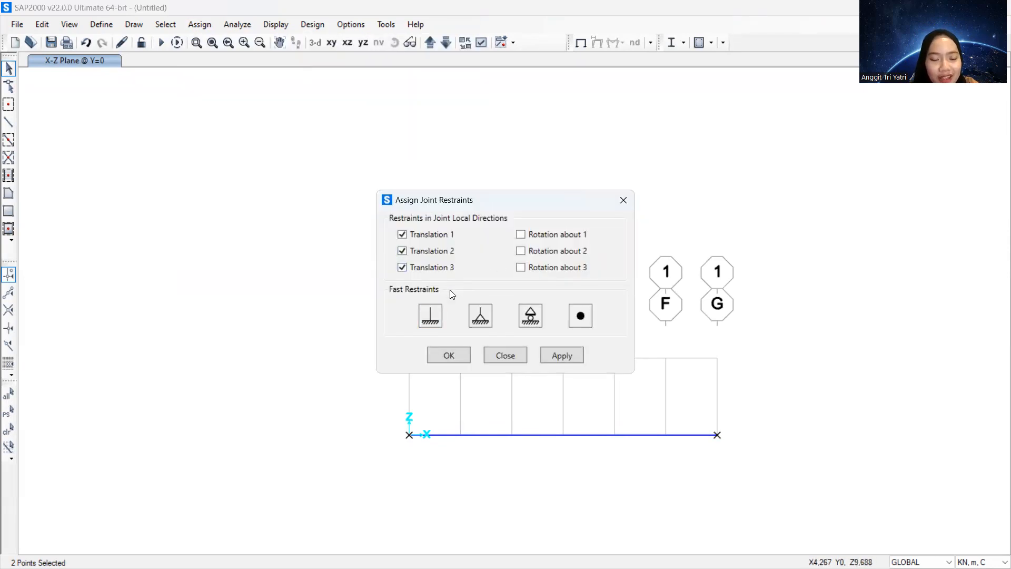
click(429, 310)
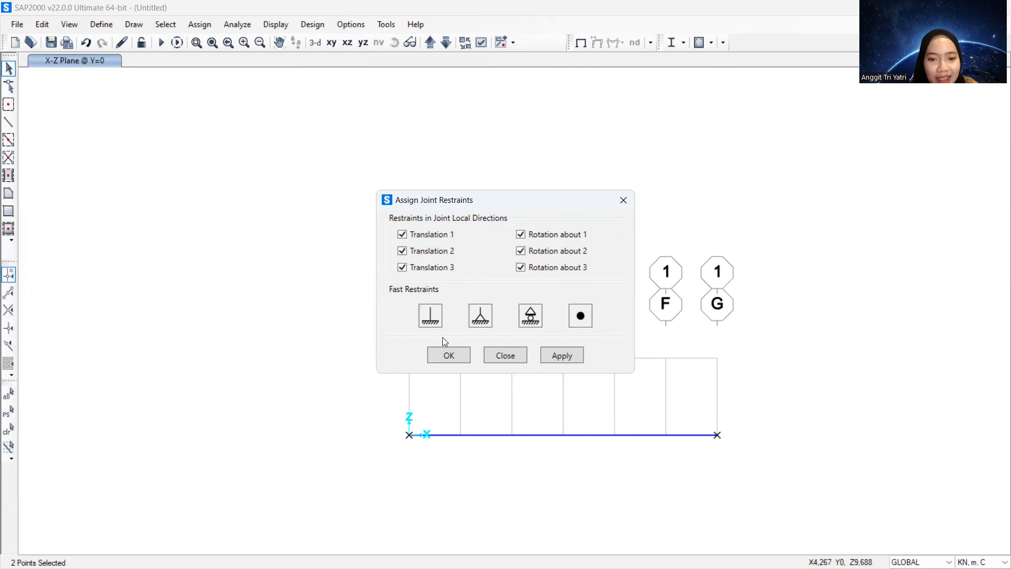
click(449, 355)
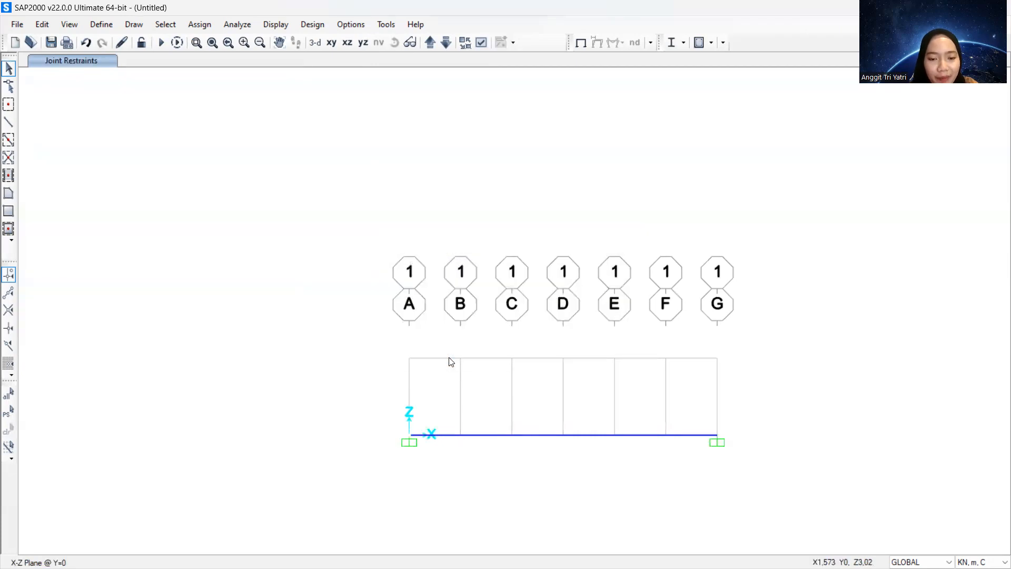
Assign pinned joint restraints to the two interior beam joints at grids C and E.
scroll(628, 463, up, 2)
scroll(627, 463, down, 2)
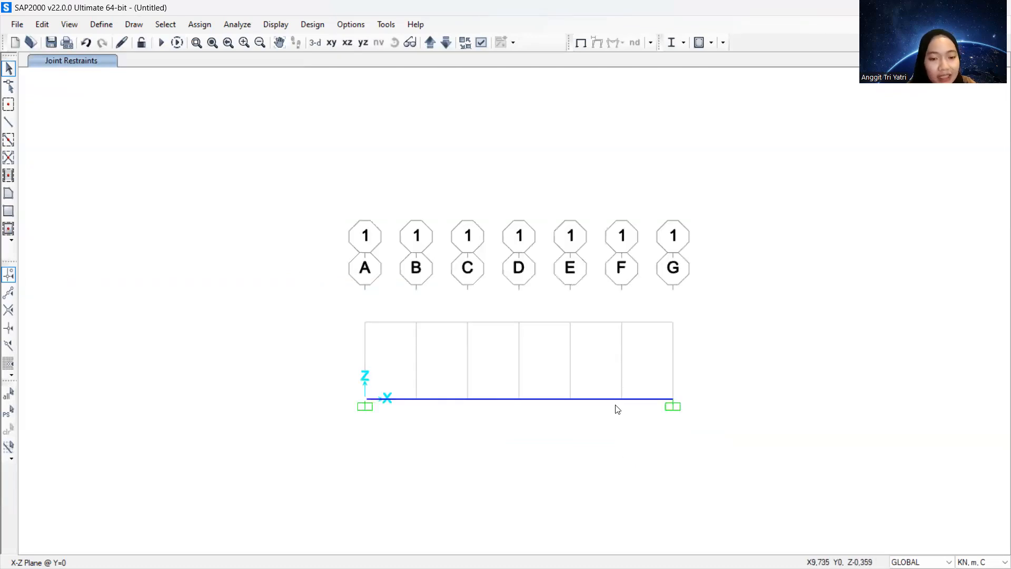
click(468, 399)
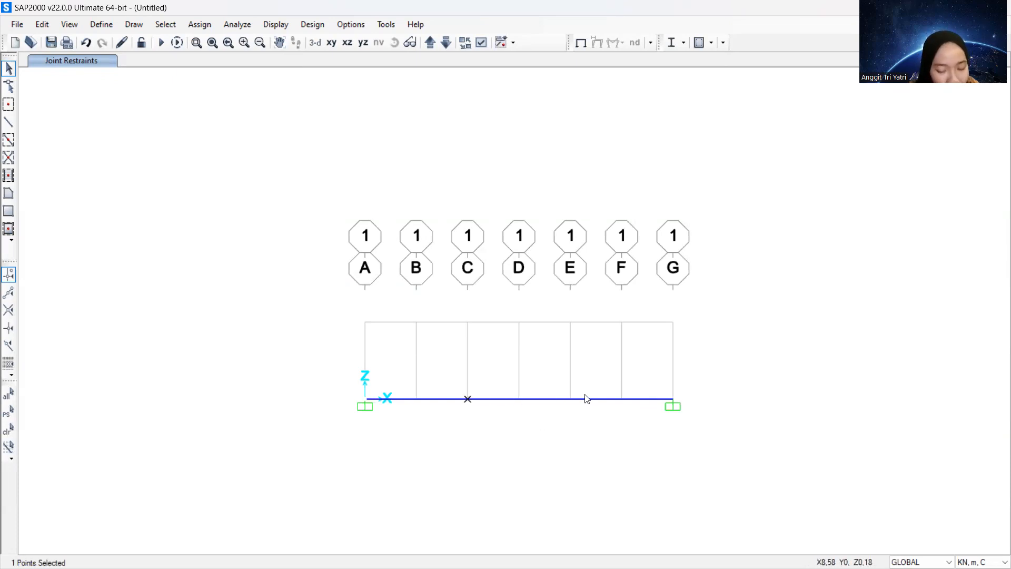
click(570, 399)
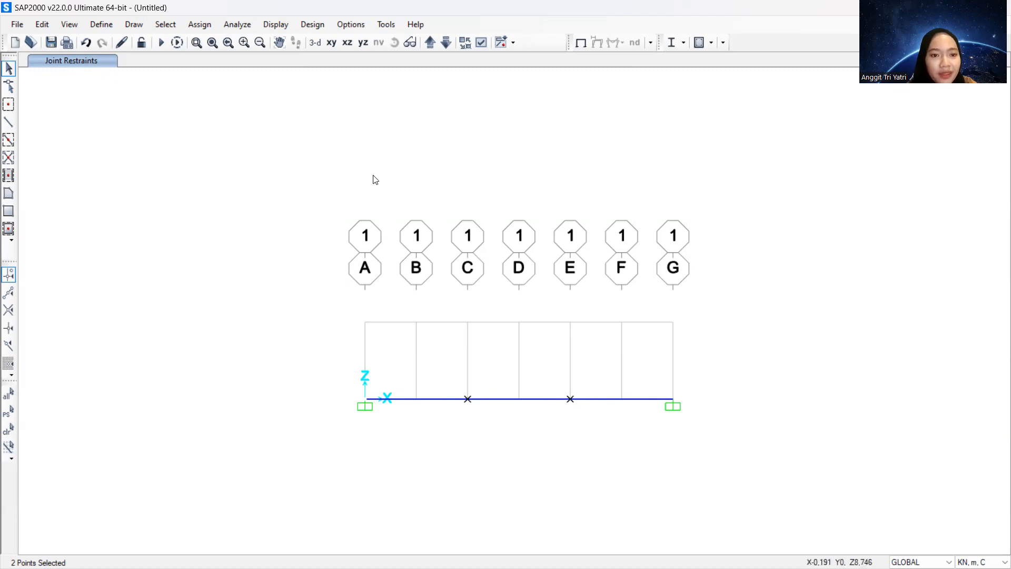
click(196, 24)
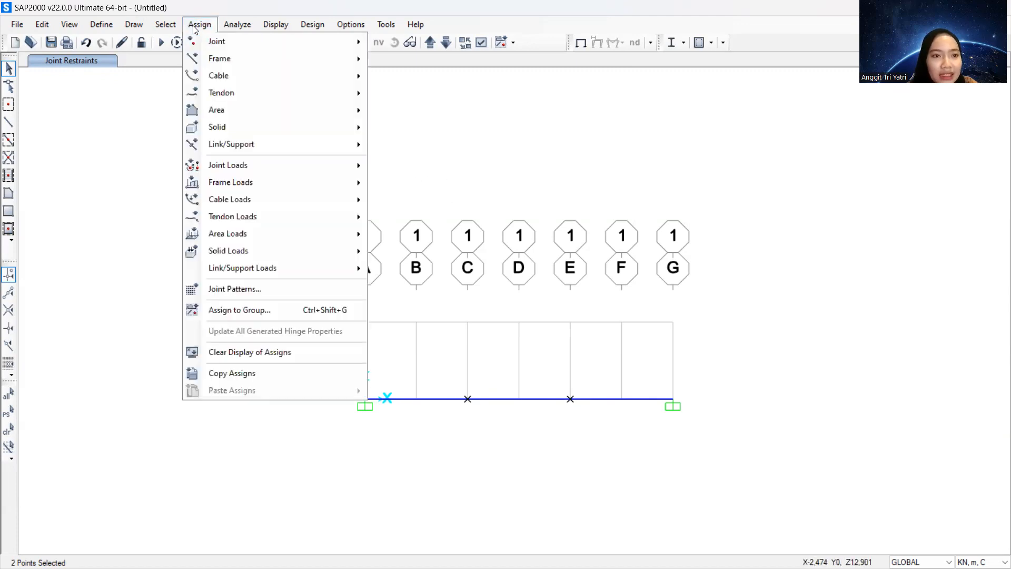
mouse_move(215, 44)
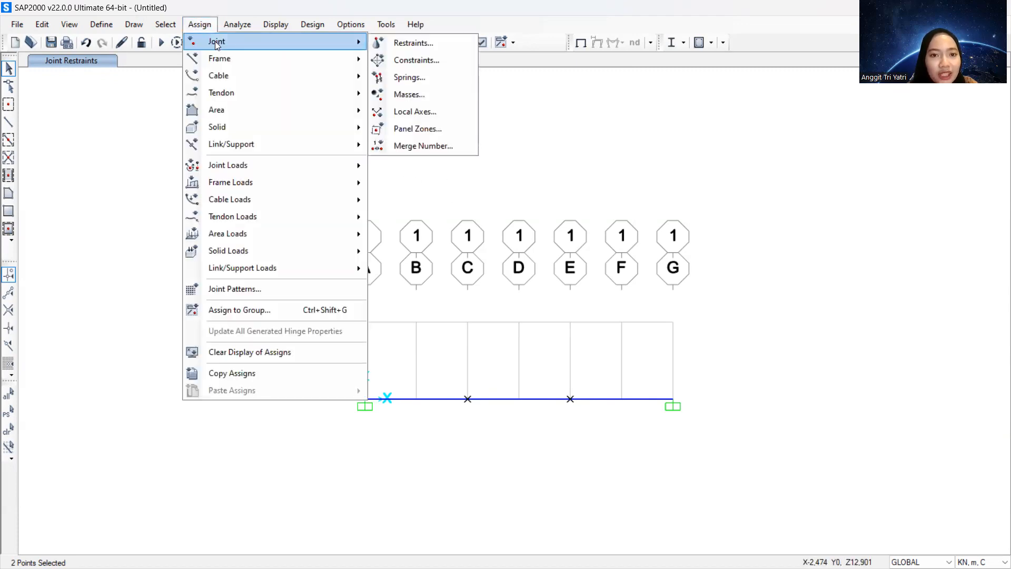
click(400, 44)
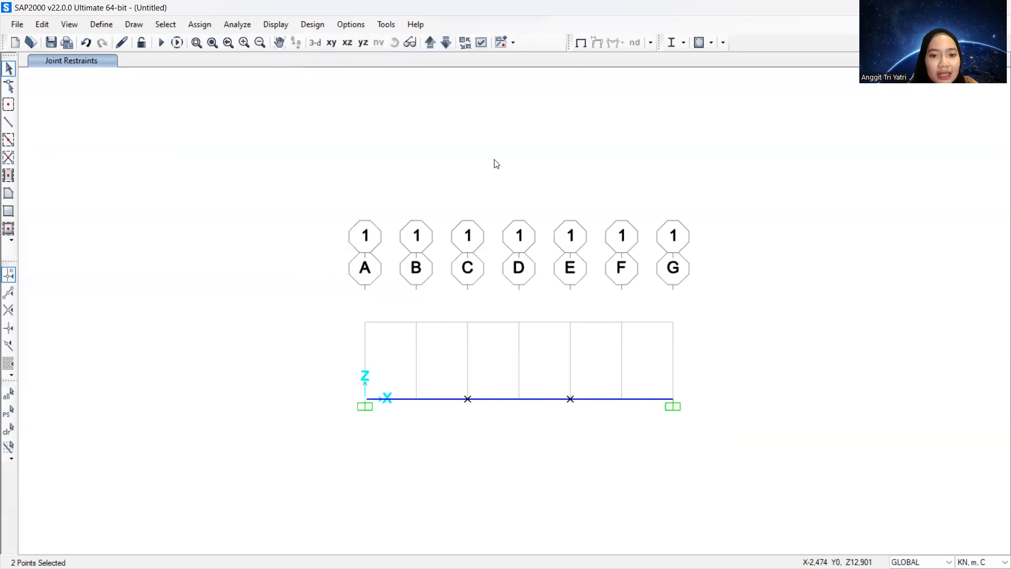
click(482, 315)
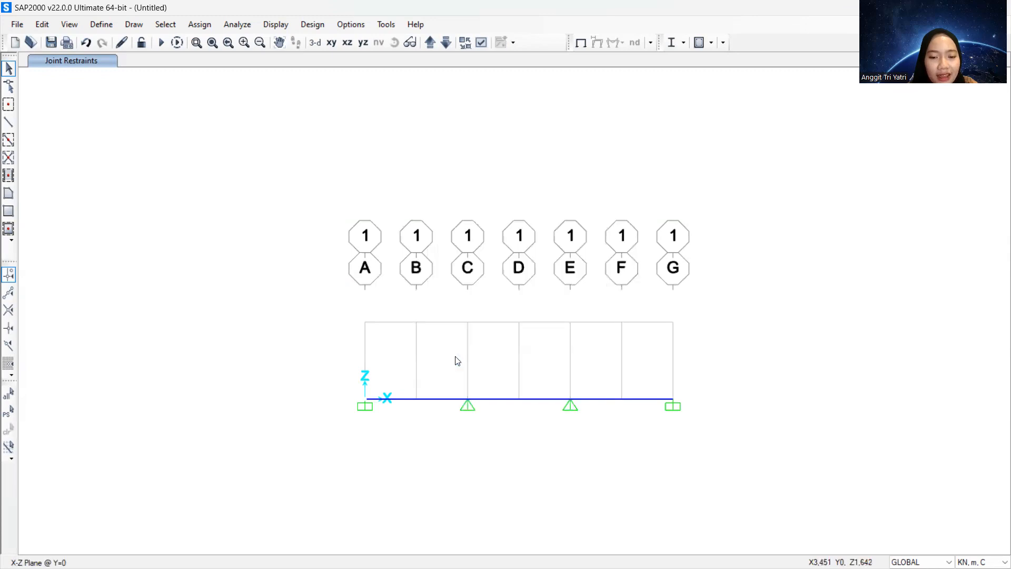
scroll(534, 411, up, 2)
scroll(537, 411, down, 2)
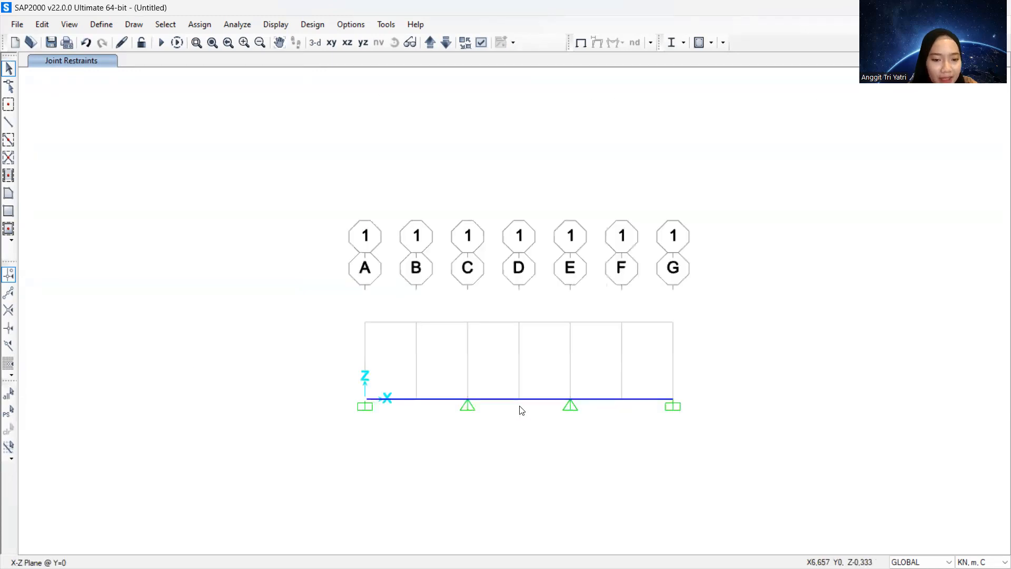
Assign a uniform distributed gravity load of 3 kN/m in the DEAD pattern to the three frame members between grids B and E.
scroll(429, 399, up, 2)
click(430, 402)
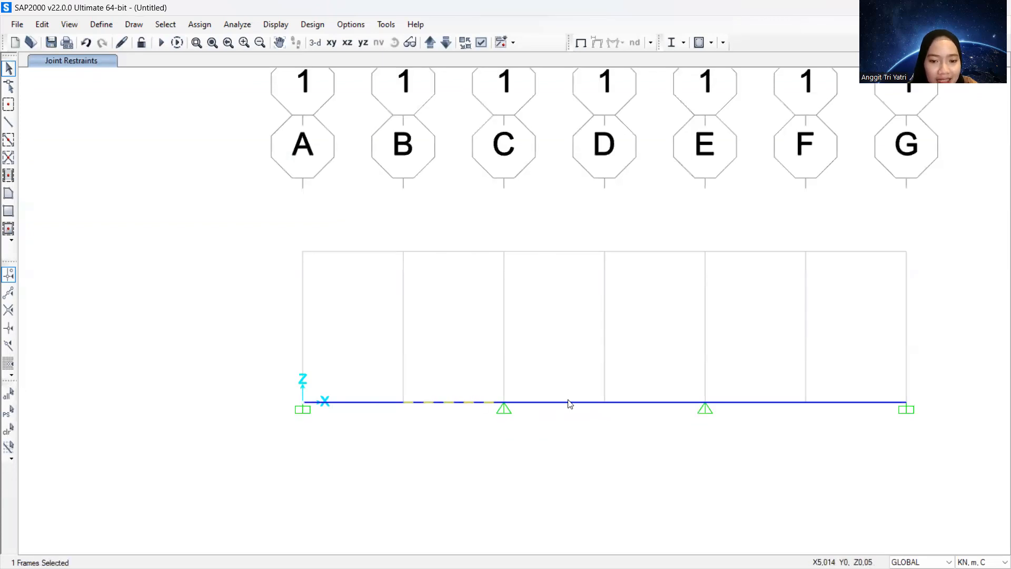
click(589, 402)
click(636, 402)
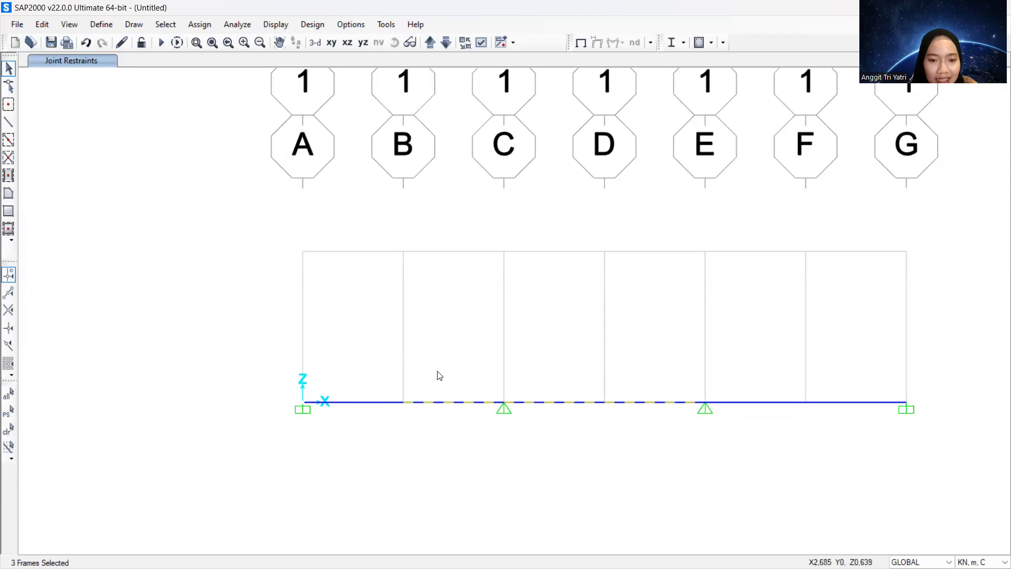
scroll(440, 375, down, 2)
click(191, 25)
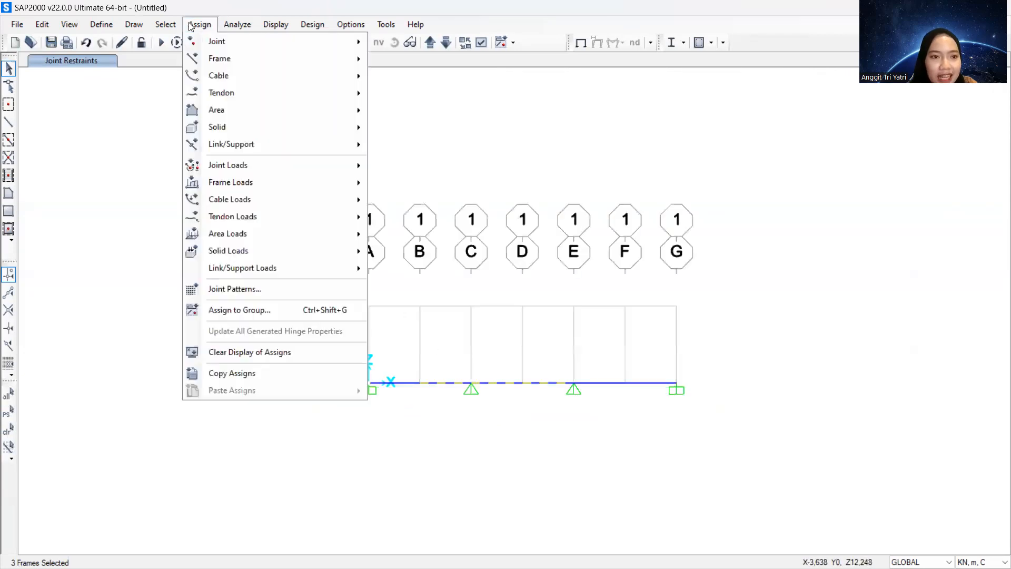
mouse_move(212, 59)
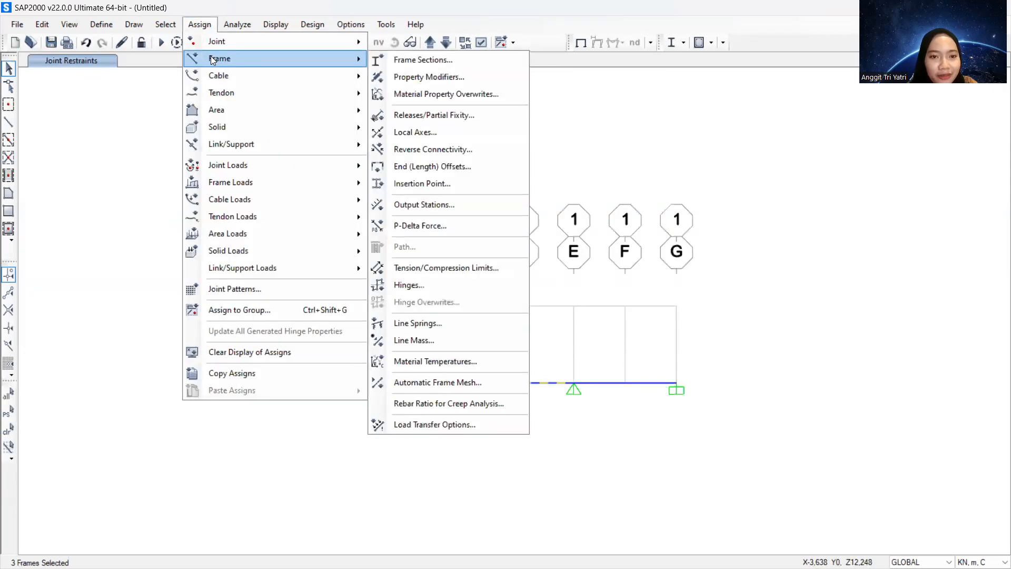
mouse_move(237, 164)
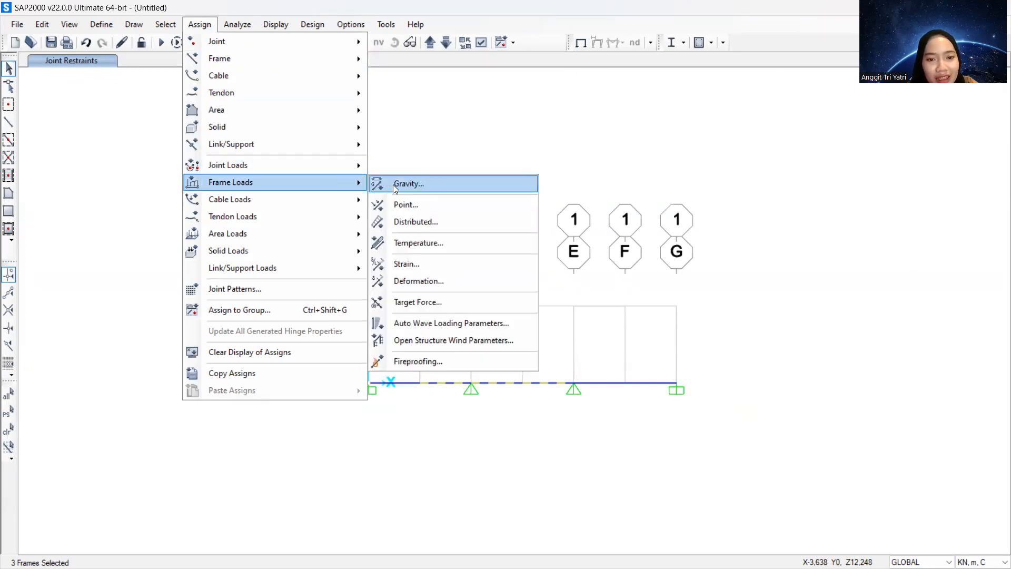
click(401, 222)
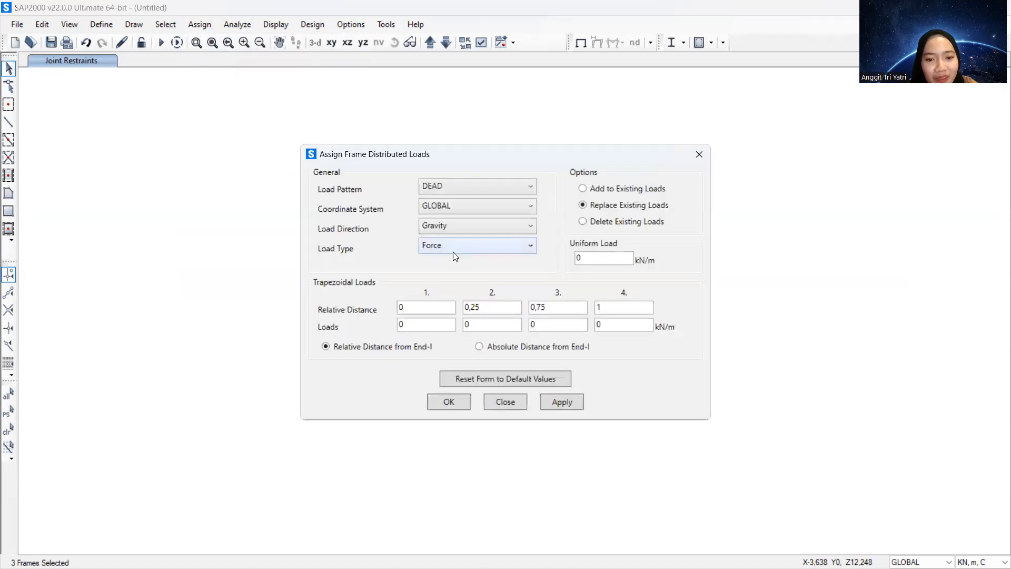
click(607, 258)
key(BackSpace)
text(3)
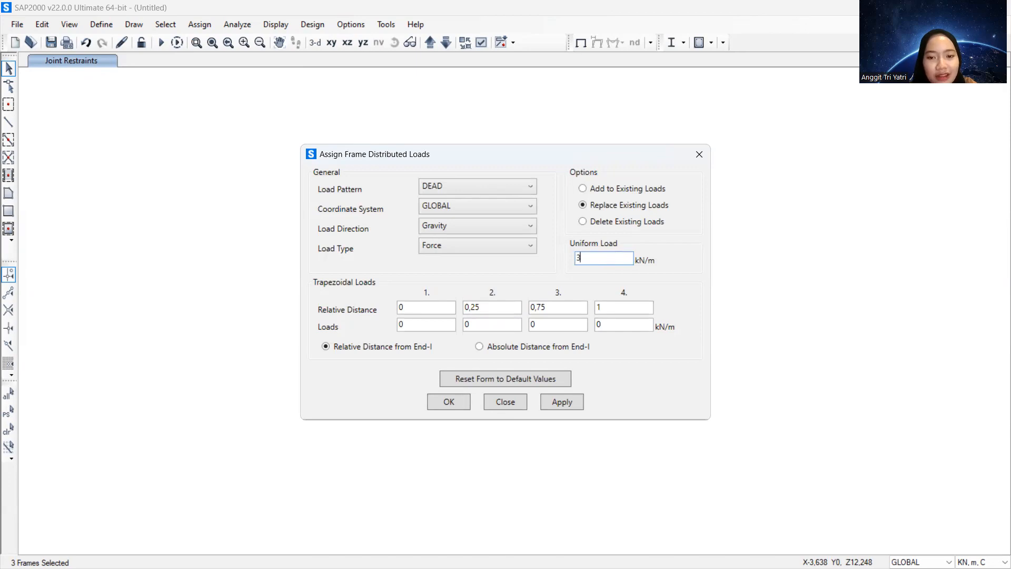
click(459, 399)
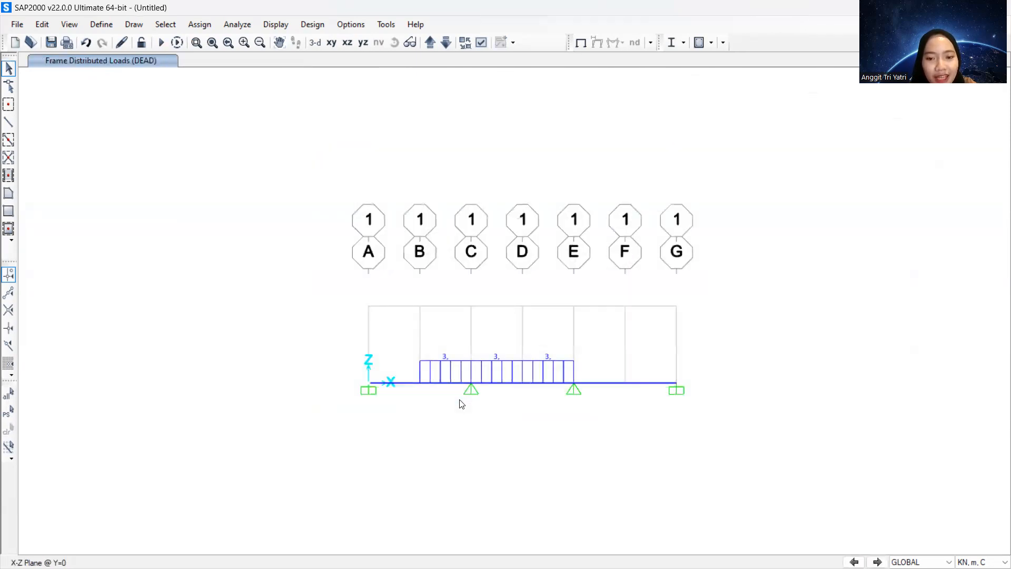
scroll(461, 404, up, 2)
scroll(461, 403, down, 2)
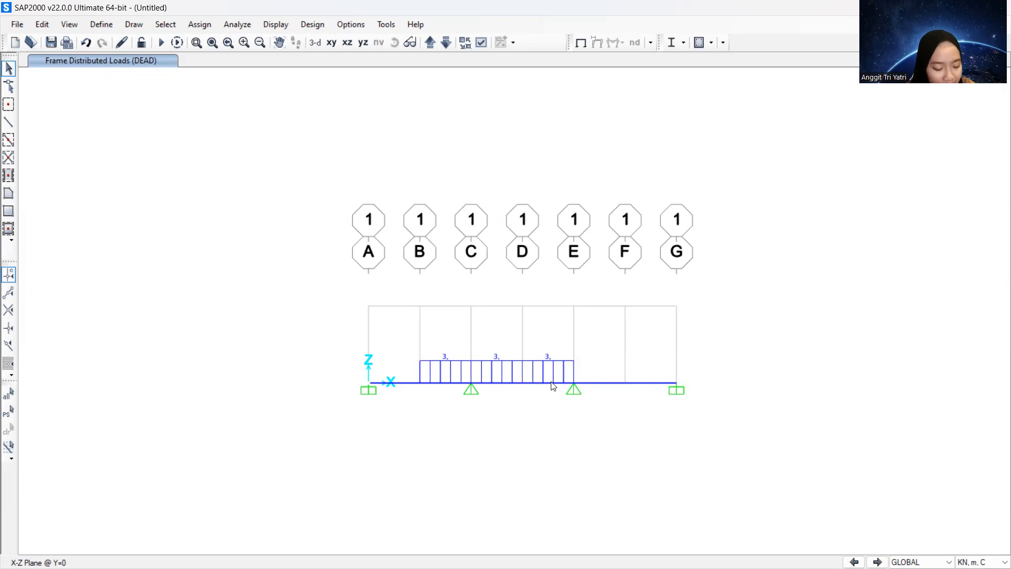
Assign a joint force of -4 kN in global Z, DEAD pattern, to the beam joint at grid D.
click(521, 382)
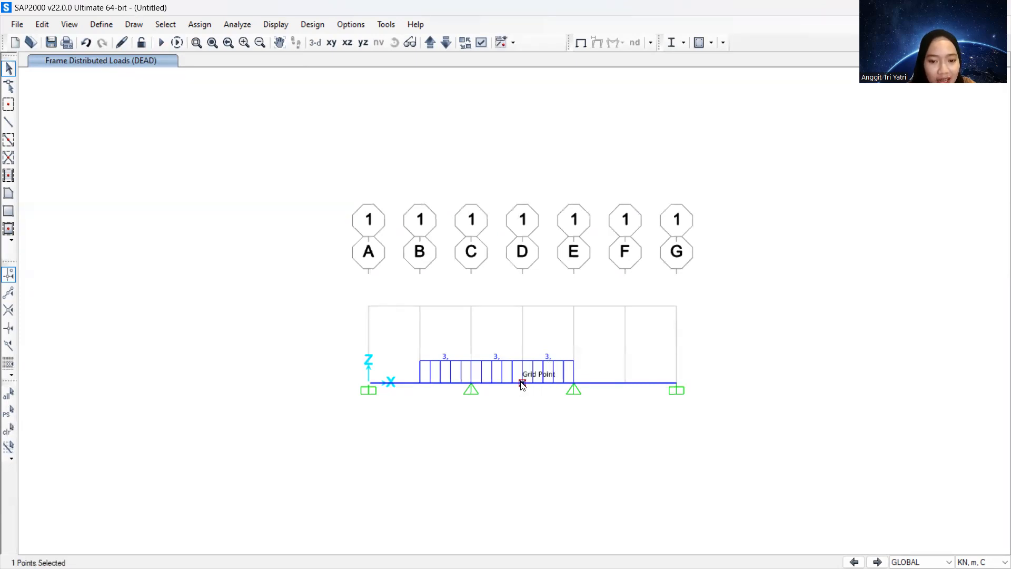
click(210, 26)
mouse_move(238, 165)
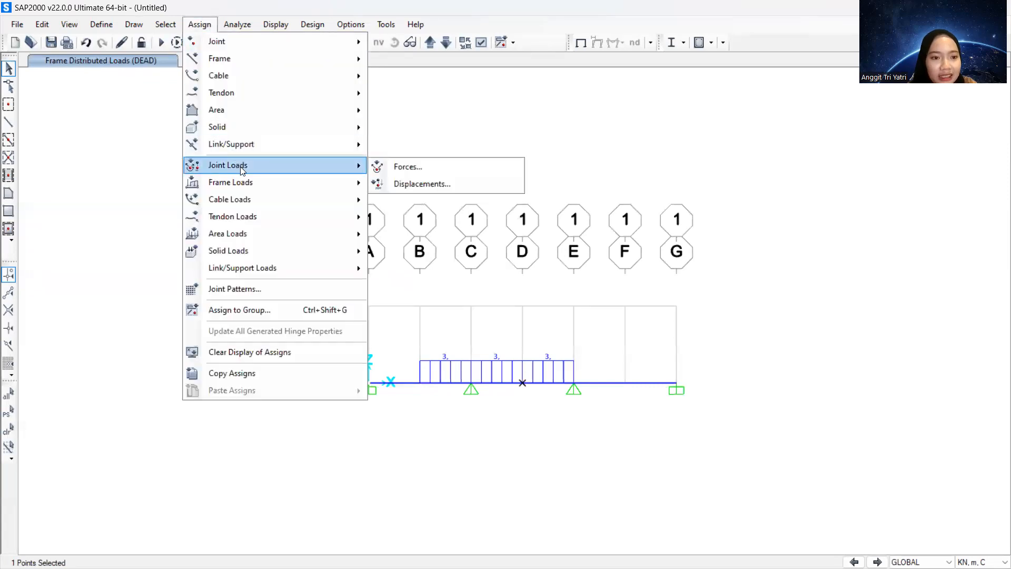
click(405, 167)
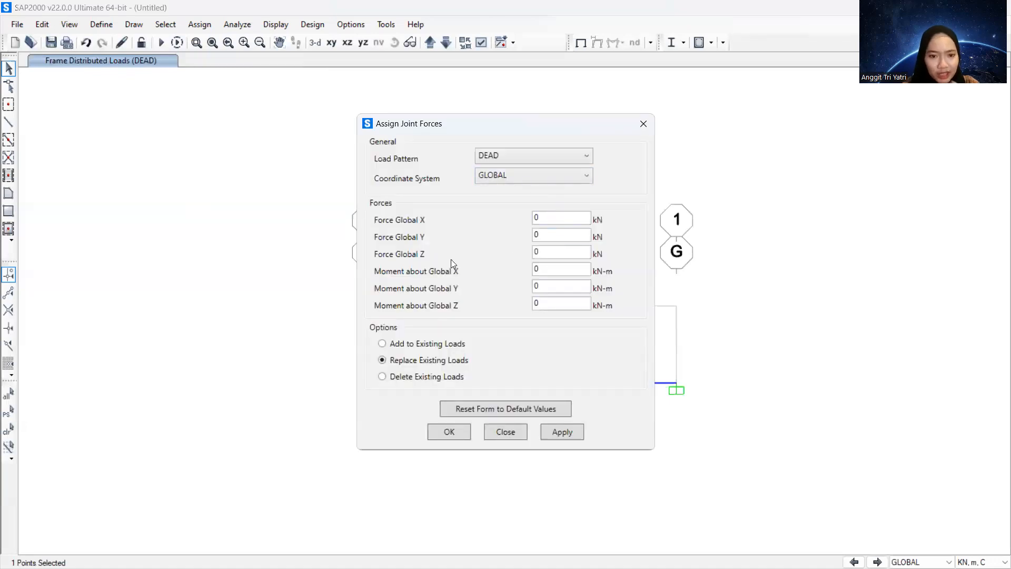
click(549, 253)
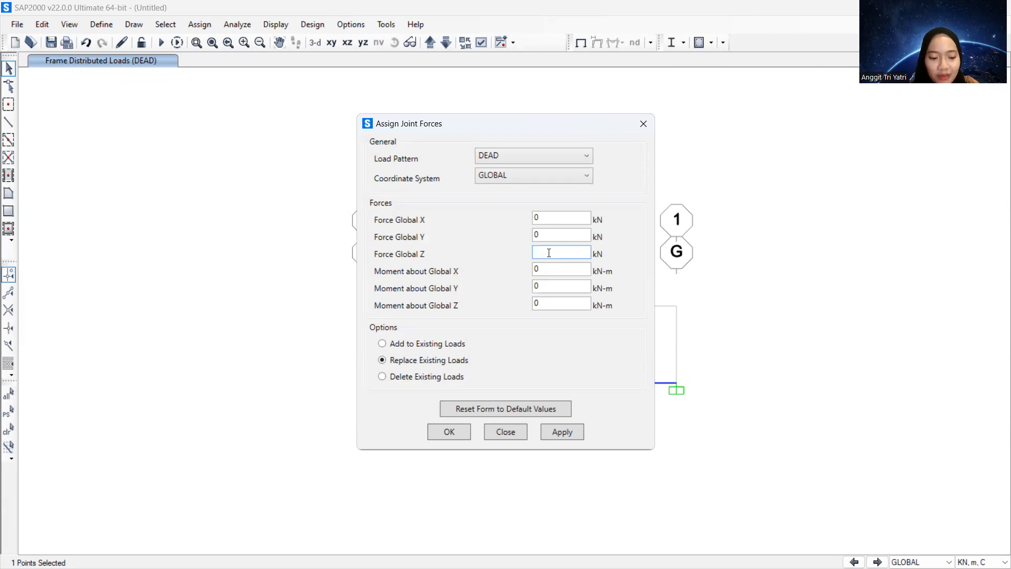
text(-4)
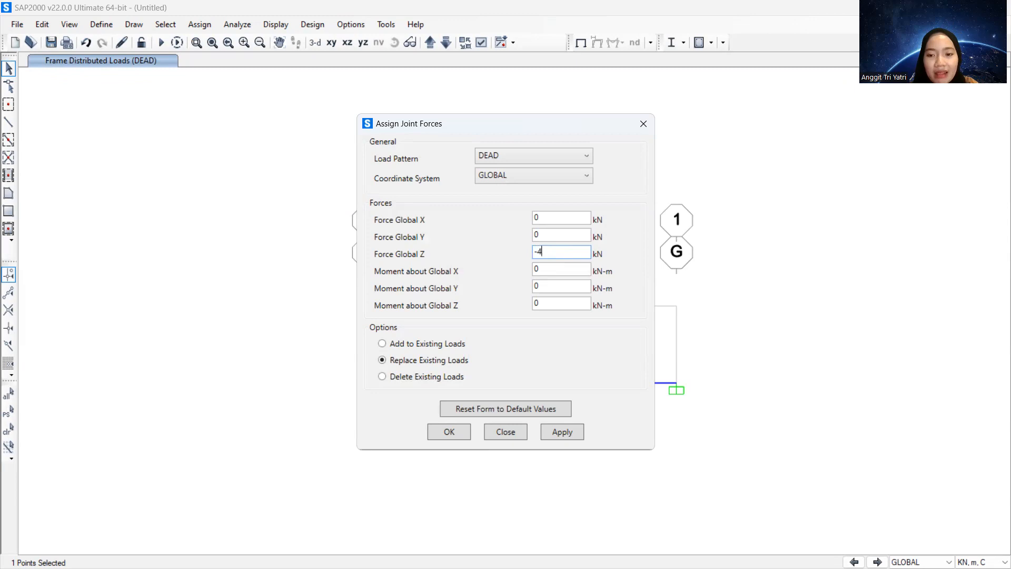
click(444, 435)
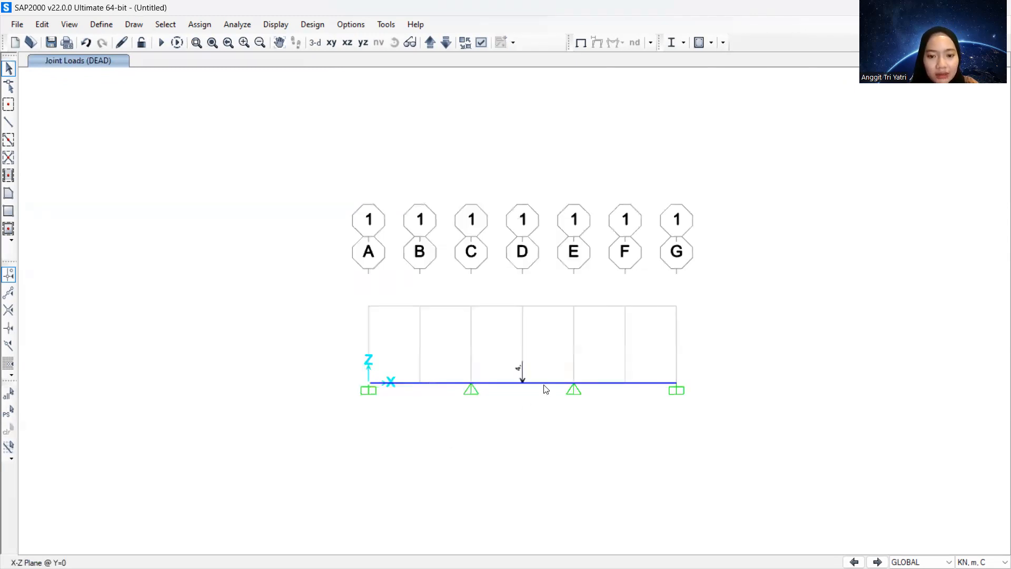
Assign a joint force of -5 kN in global Z, DEAD pattern, to the beam joint at grid F.
click(625, 383)
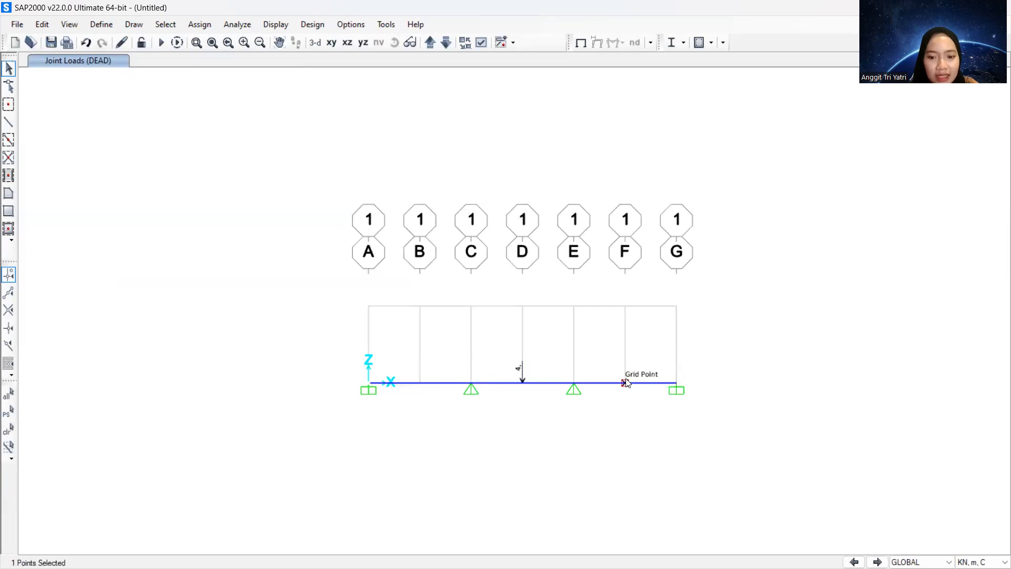
click(204, 27)
mouse_move(303, 165)
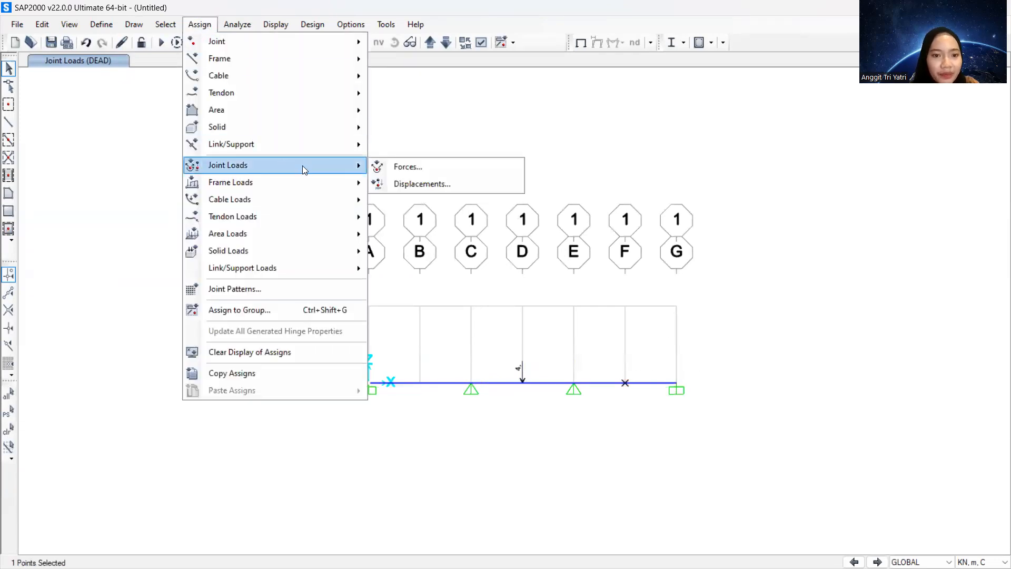
click(391, 169)
drag(547, 252, 533, 253)
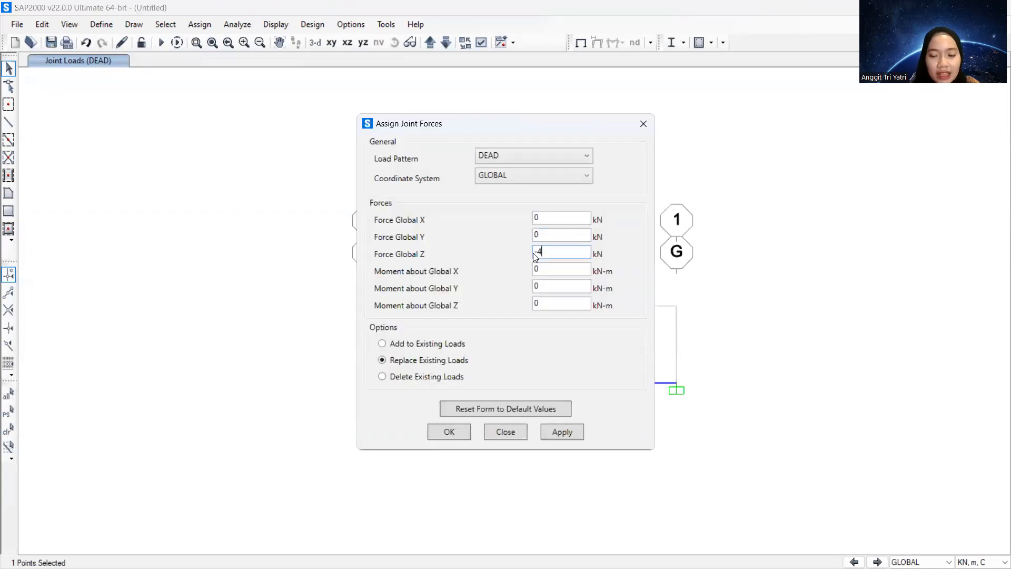
text(-5)
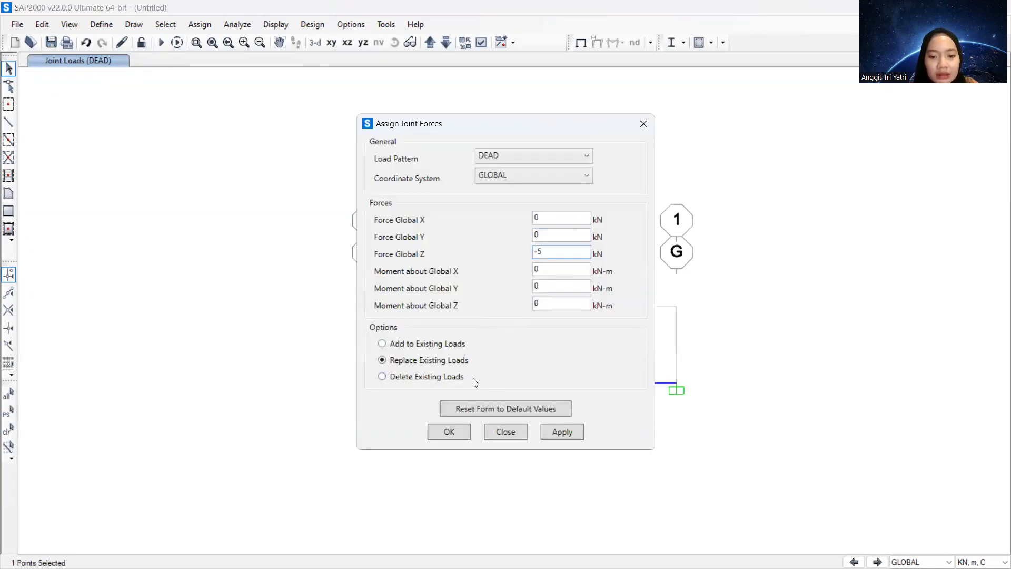
click(450, 431)
Save the model in the OneDrive folder under the file name soal as3.
scroll(396, 293, down, 3)
scroll(413, 293, up, 3)
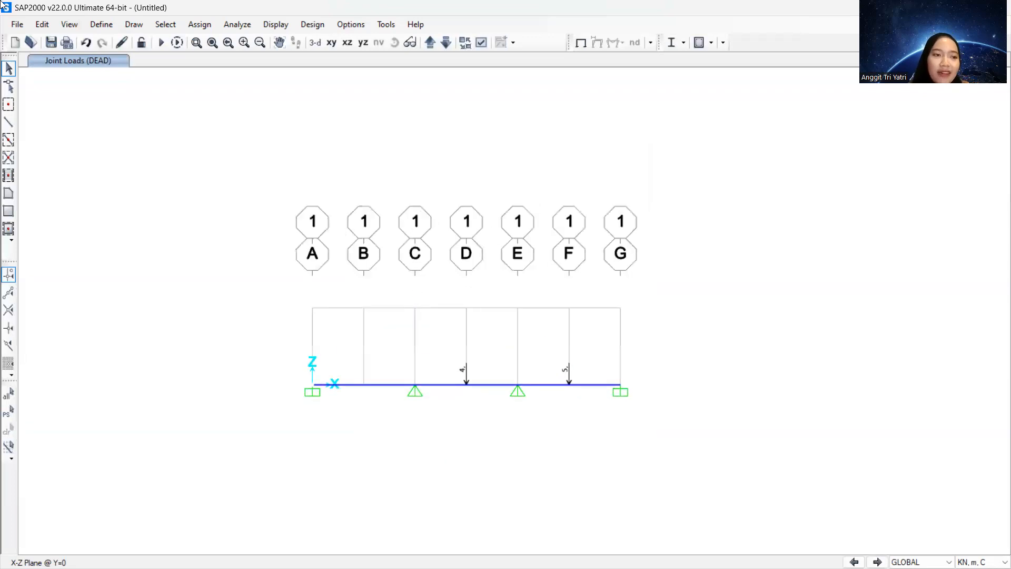
click(16, 24)
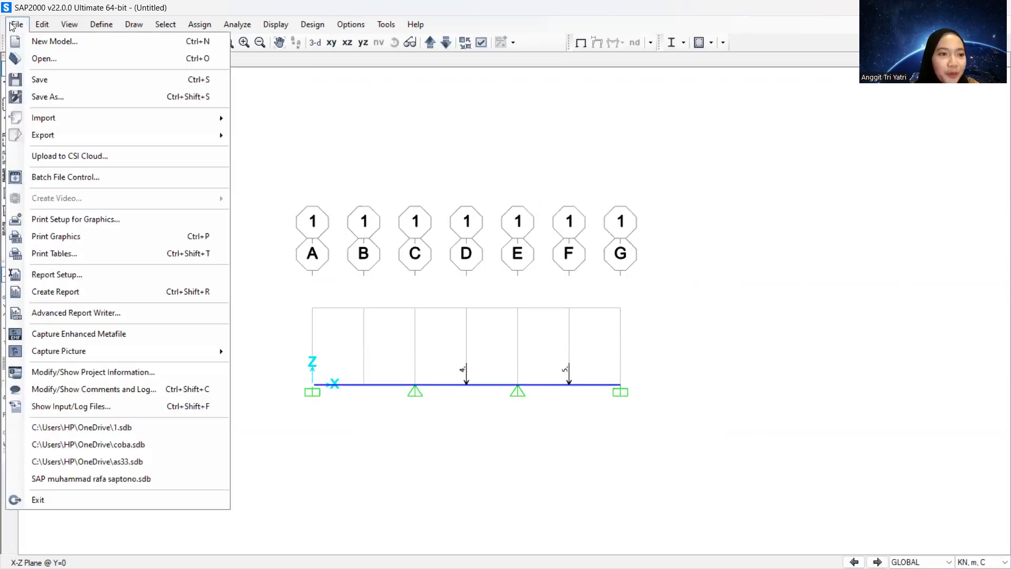
click(51, 98)
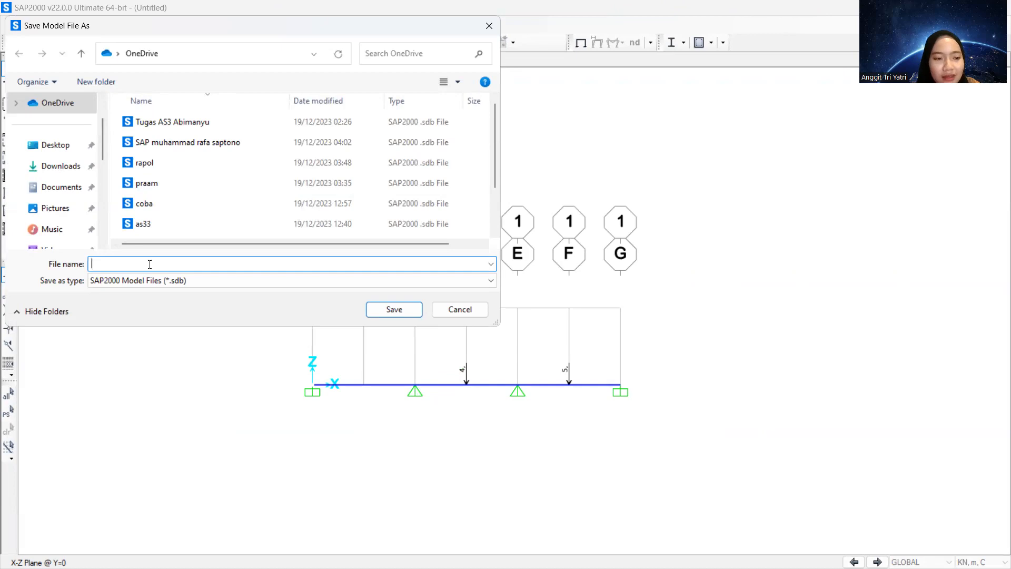
text(soal)
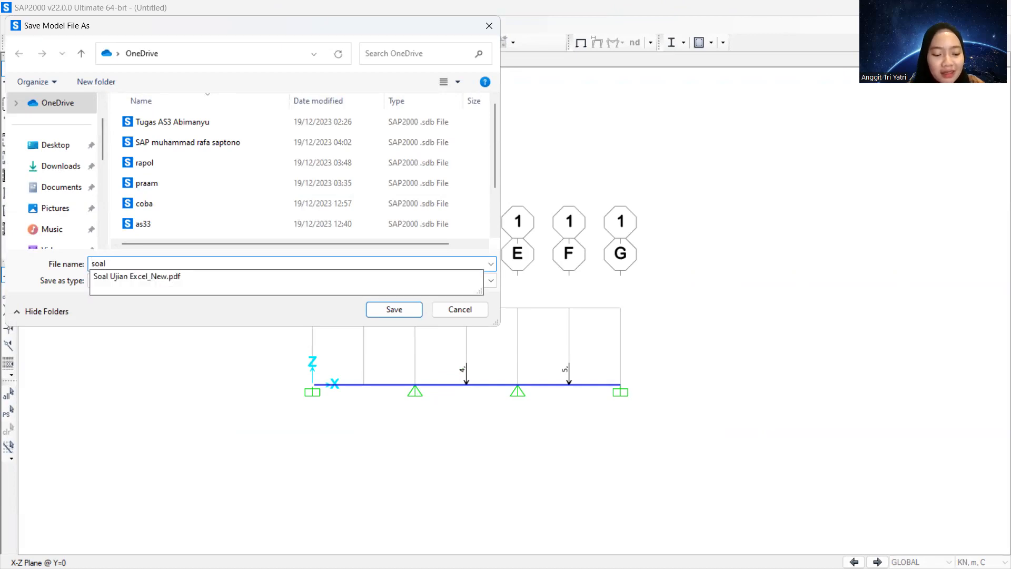
text( as3)
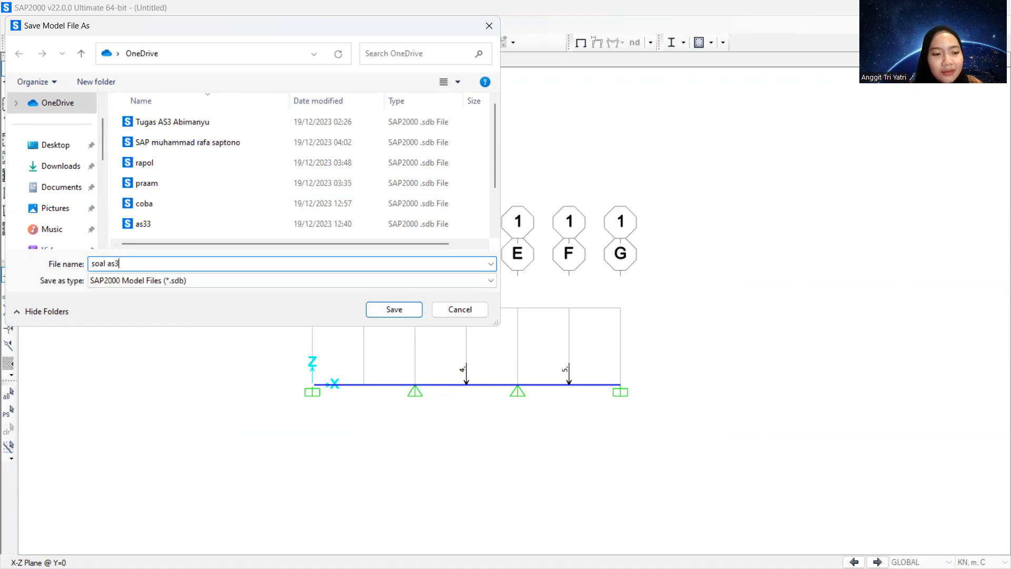
click(399, 310)
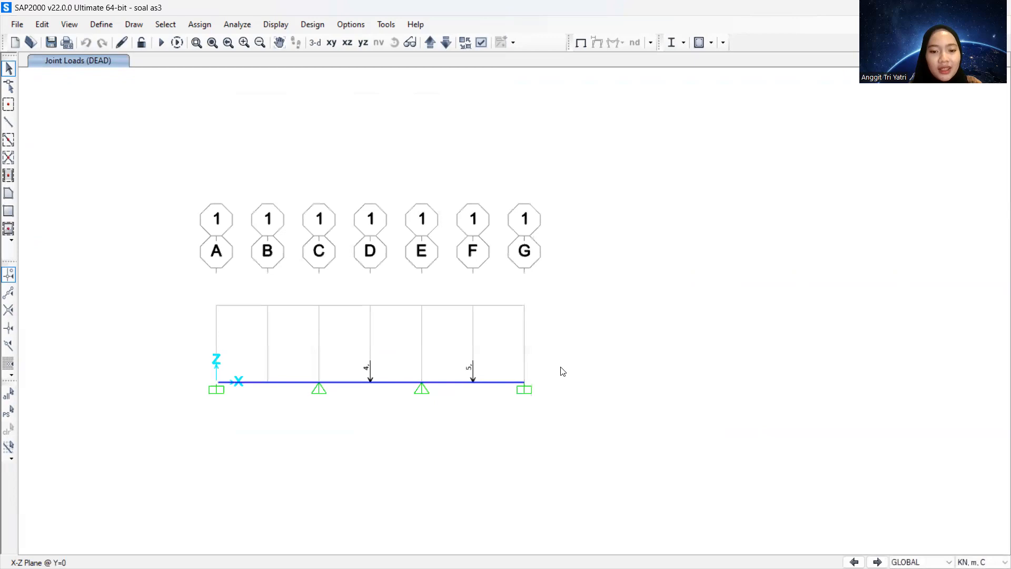
Change the DEAD load pattern's self weight multiplier to 0 and accept the load pattern definition.
scroll(435, 350, down, 2)
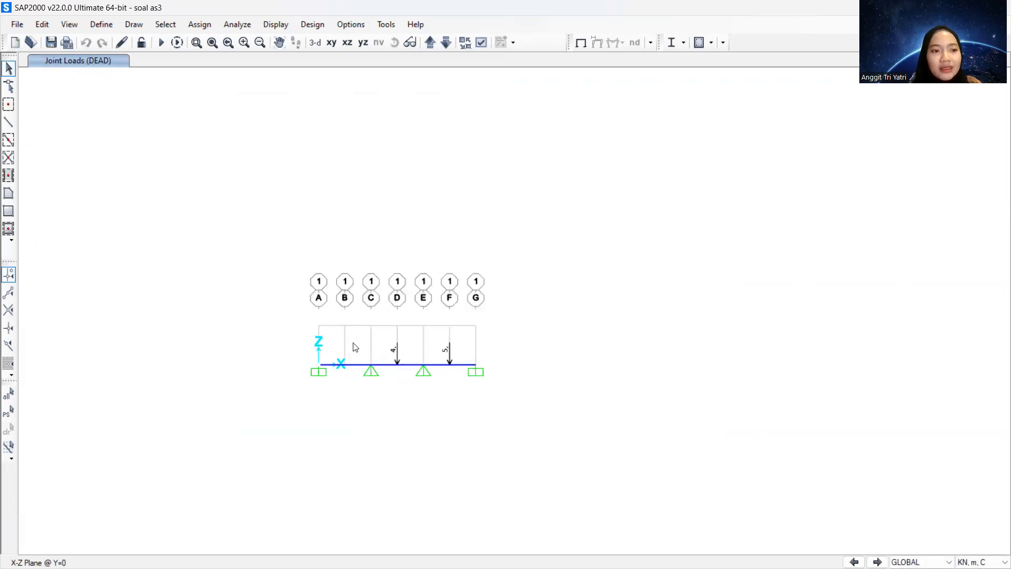
scroll(322, 310, up, 2)
click(101, 24)
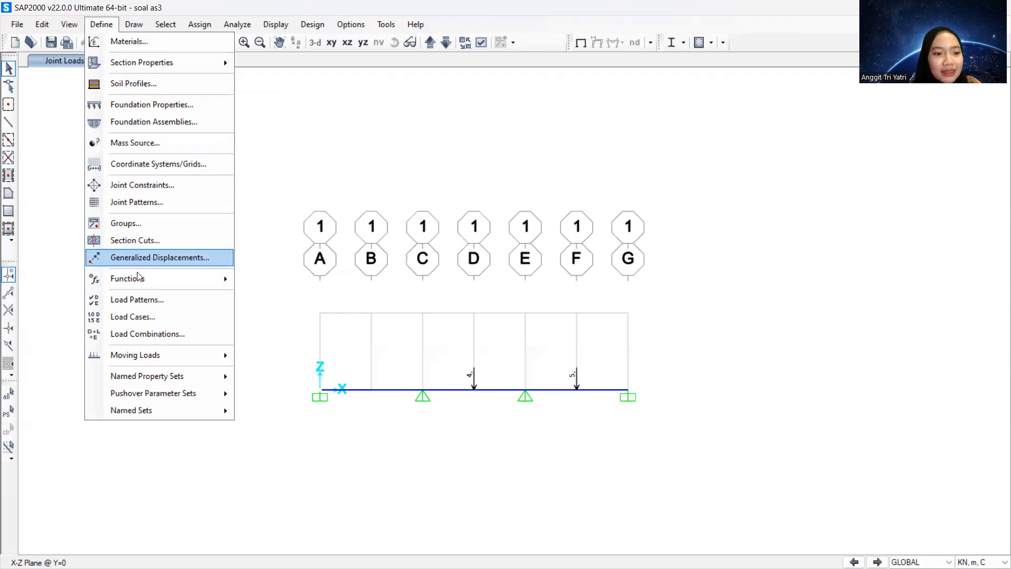
click(138, 300)
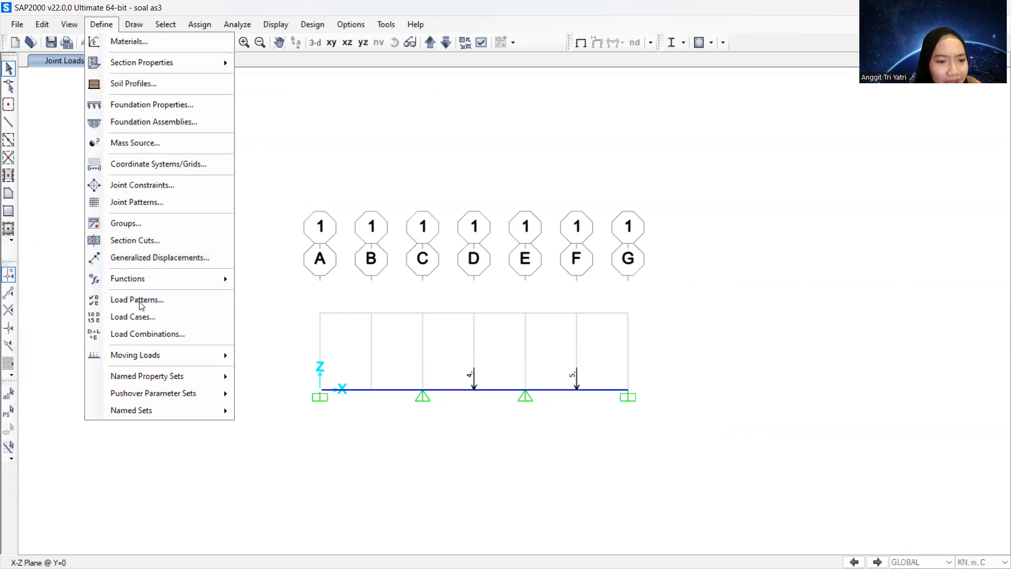
click(492, 250)
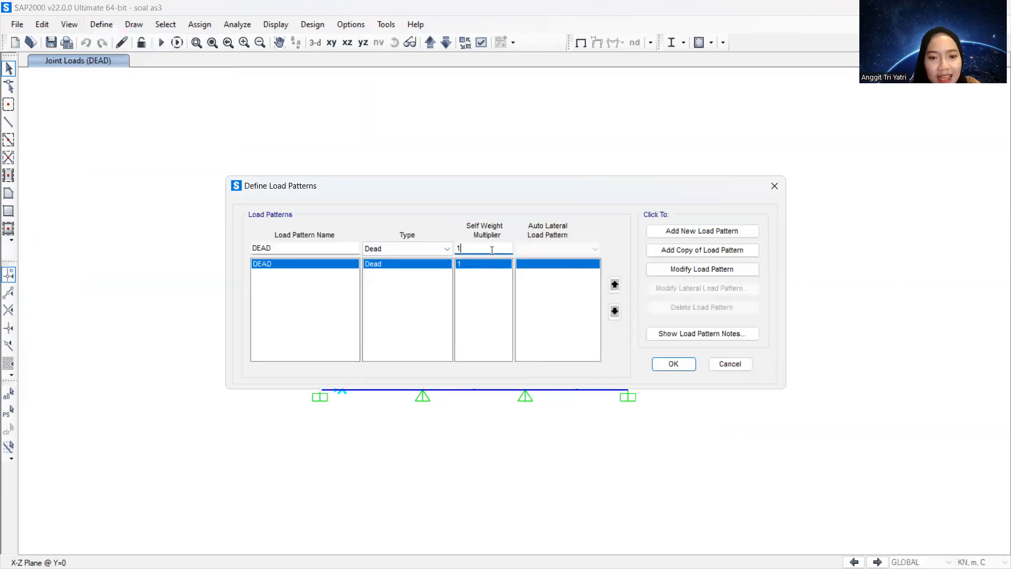
key(BackSpace)
text(0)
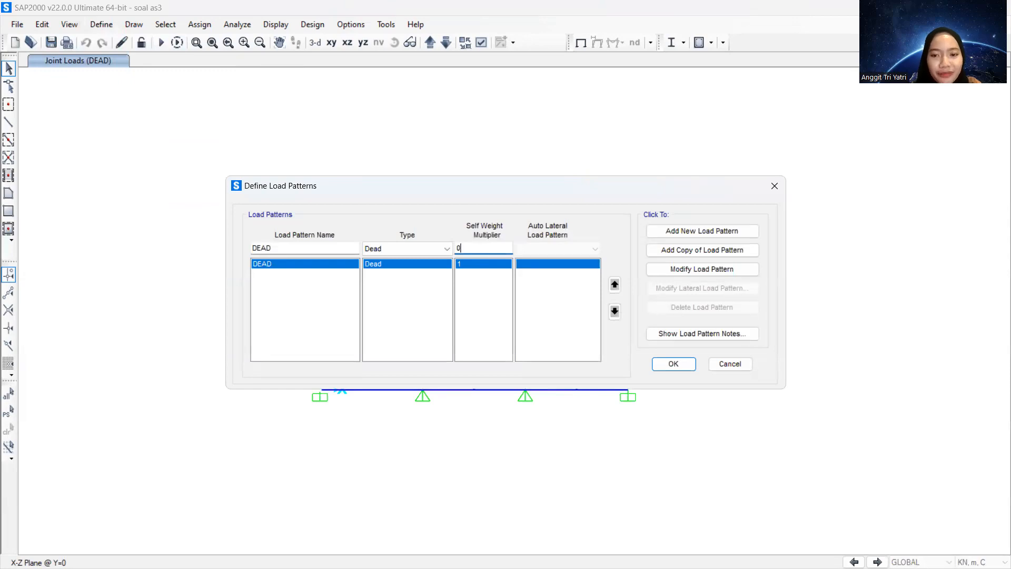
click(706, 269)
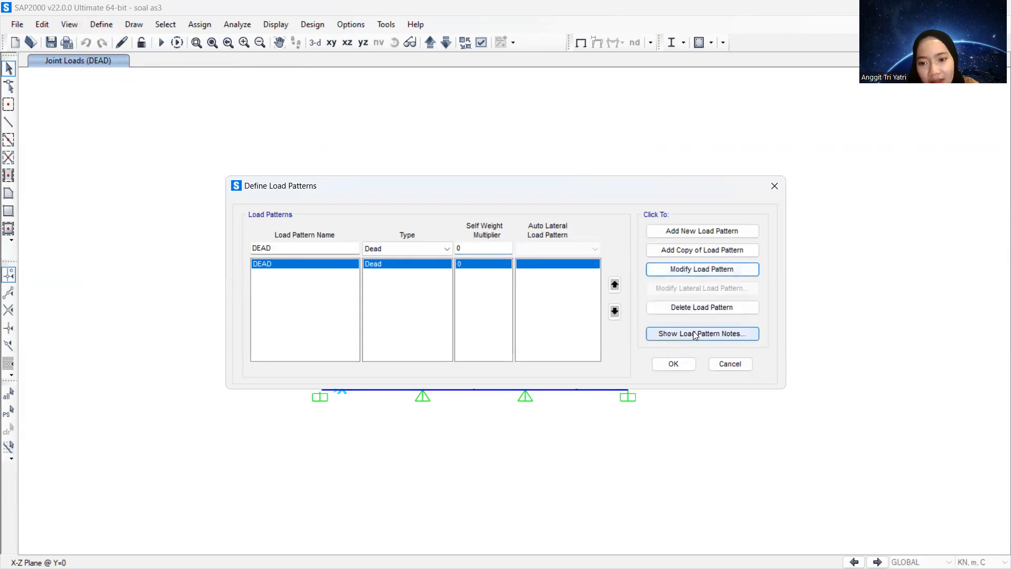
click(667, 364)
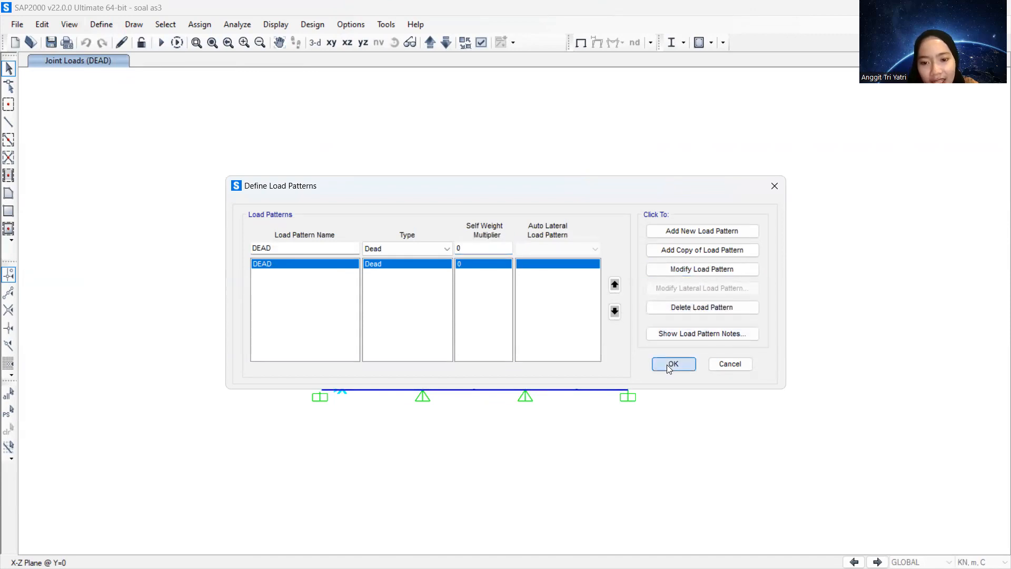
Set the analysis options to the Plane Frame degrees of freedom in the XZ plane.
scroll(559, 320, down, 5)
scroll(614, 332, up, 3)
scroll(613, 332, up, 2)
scroll(464, 323, down, 2)
scroll(302, 296, down, 2)
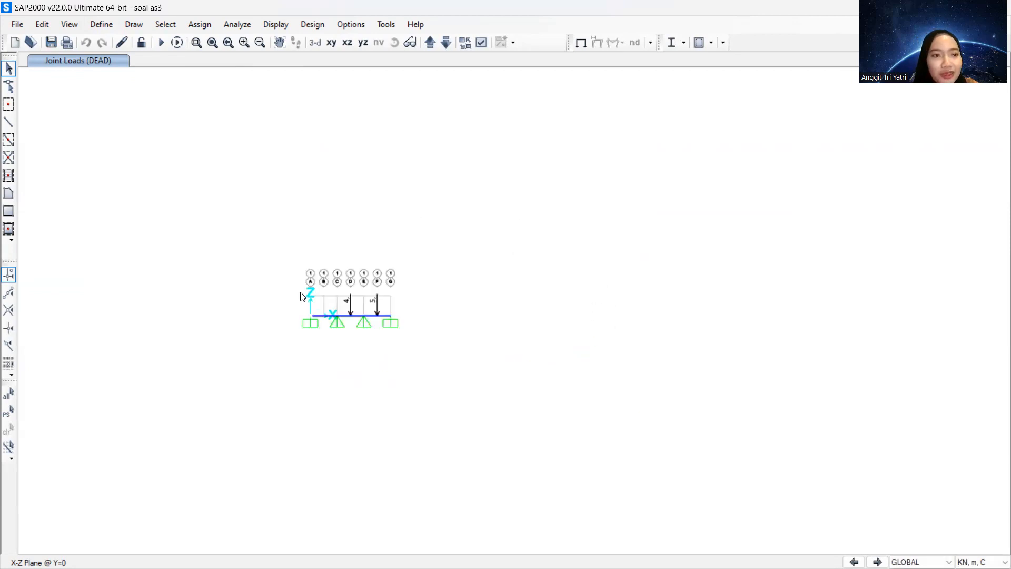
scroll(301, 295, up, 6)
scroll(258, 158, down, 4)
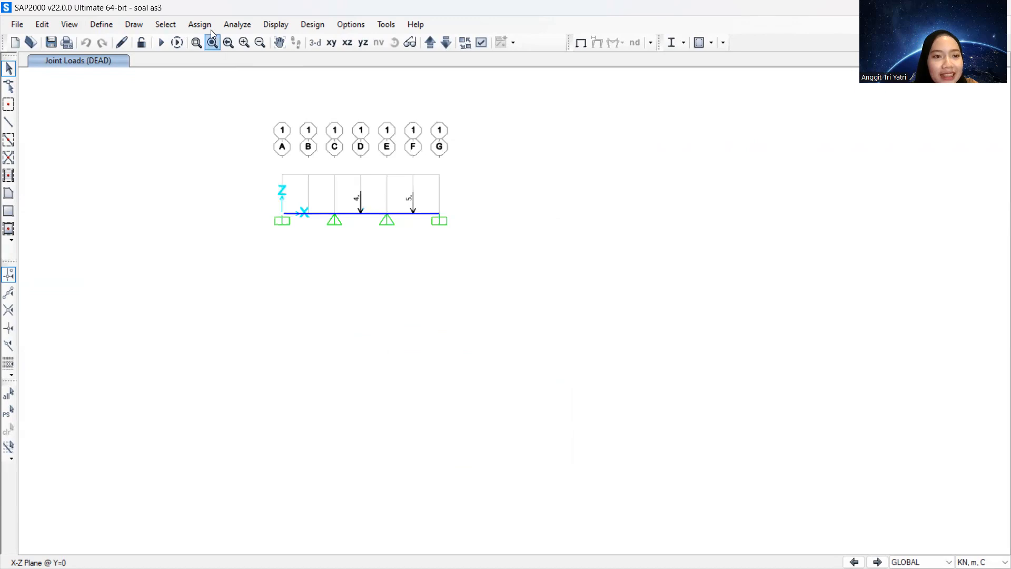
click(237, 25)
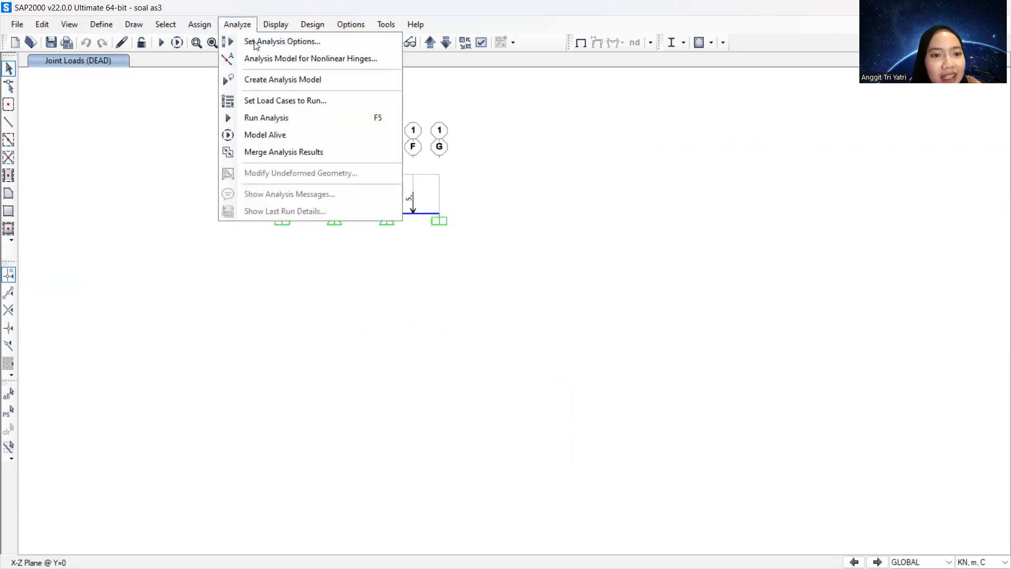
click(254, 42)
click(441, 276)
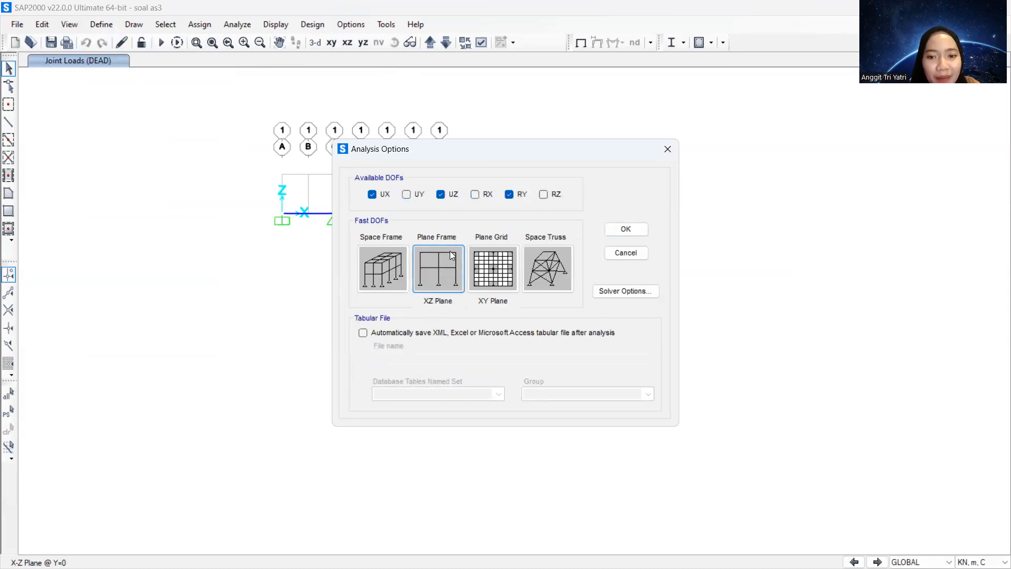
click(623, 229)
Set the MODAL load case to Do Not Run and run the analysis for the DEAD case.
scroll(266, 162, down, 5)
scroll(242, 159, up, 5)
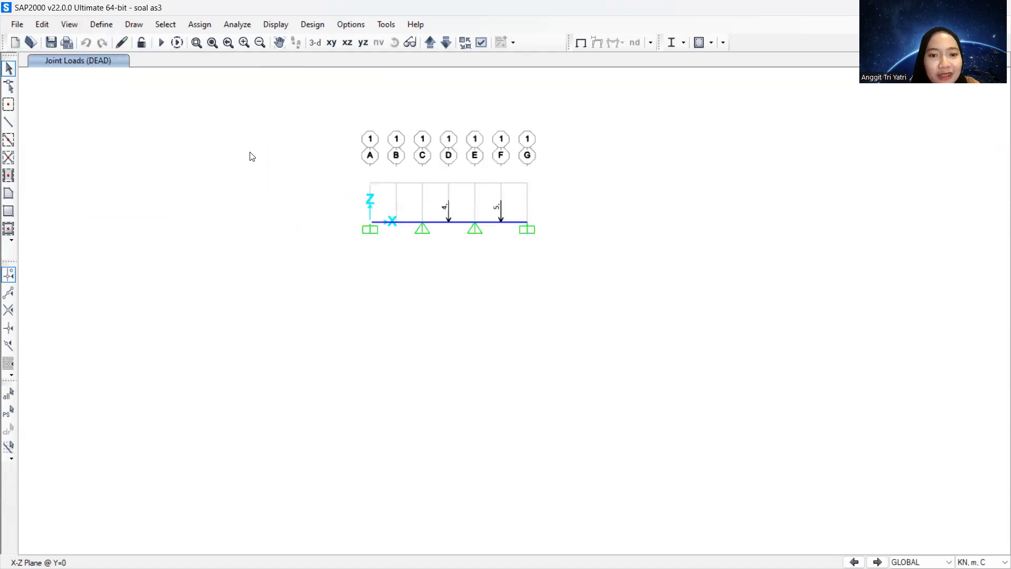
scroll(383, 132, up, 3)
click(245, 26)
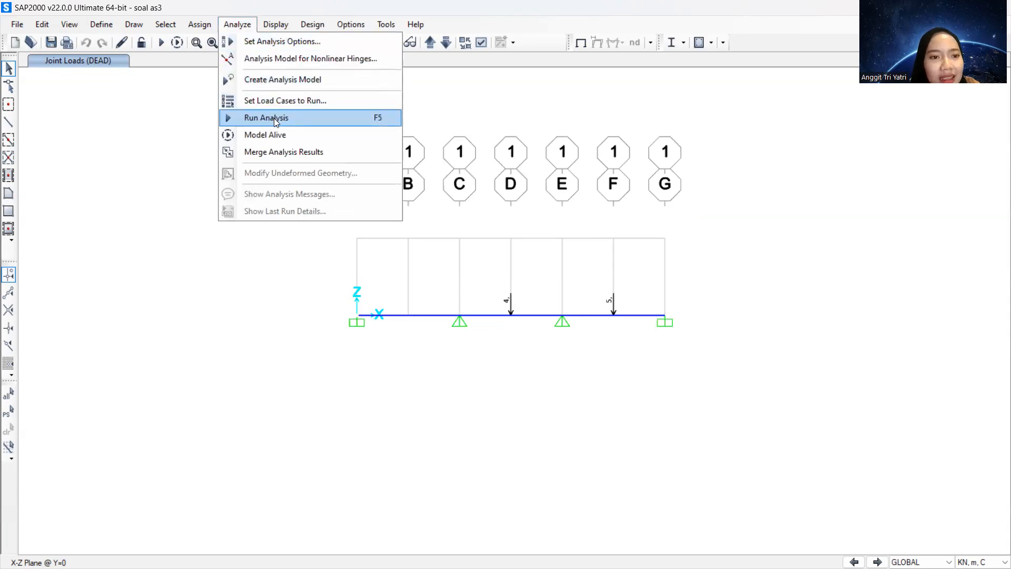
click(316, 119)
click(428, 226)
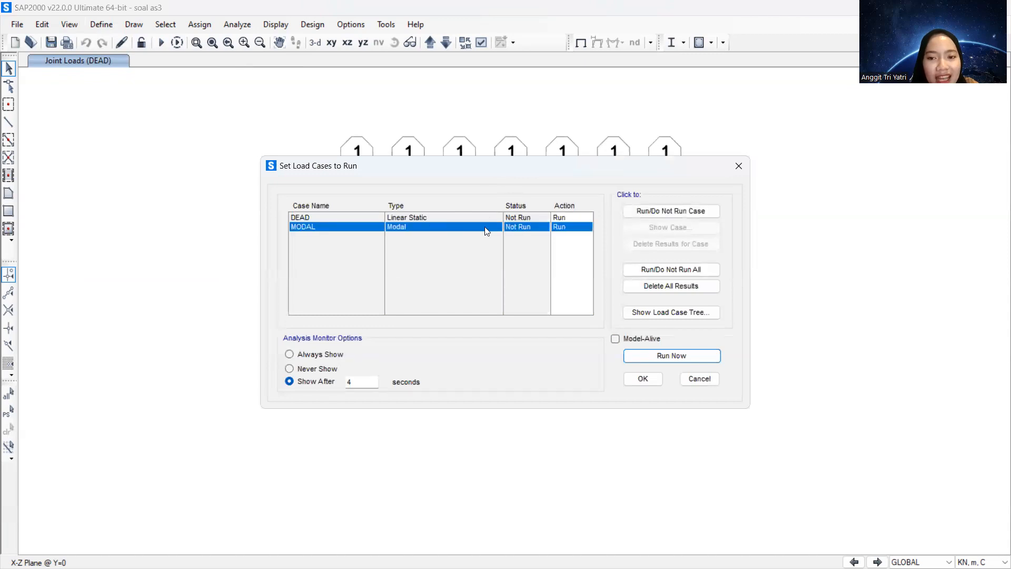
click(650, 213)
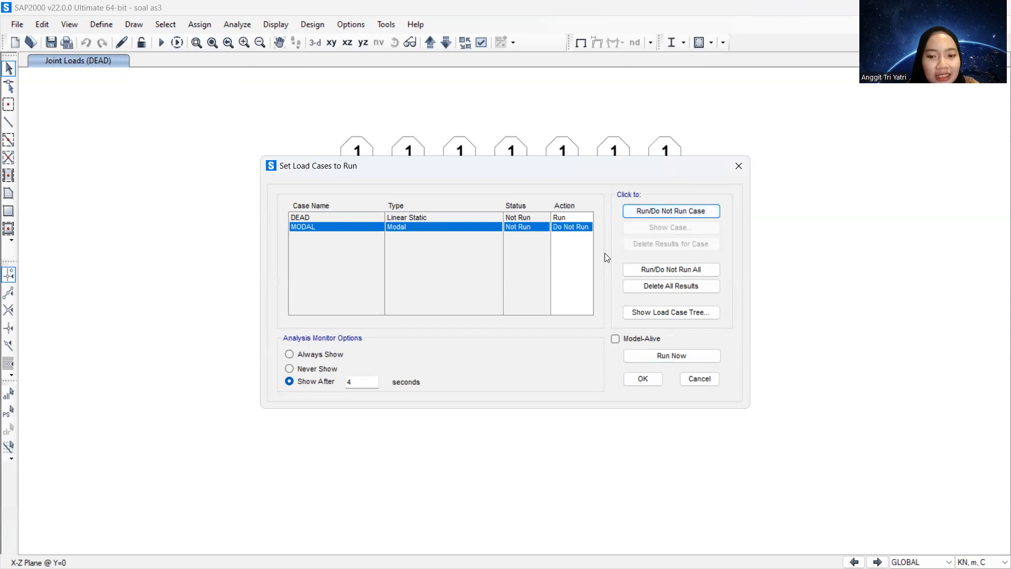
click(668, 356)
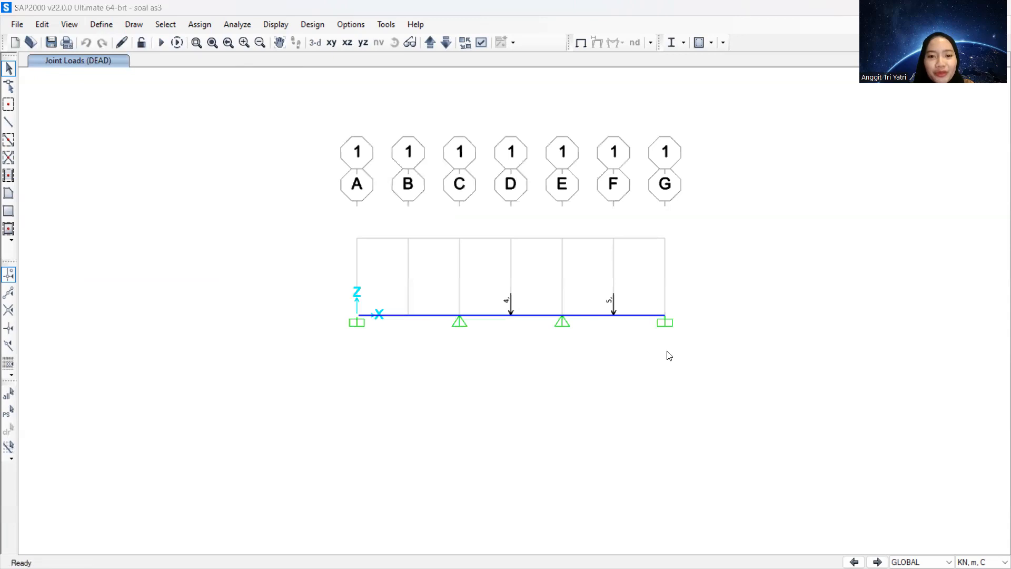
Display the joint reactions for the DEAD case as arrows on the beam.
scroll(458, 251, down, 4)
scroll(554, 264, up, 4)
scroll(526, 266, down, 4)
scroll(480, 263, up, 4)
scroll(218, 235, up, 4)
scroll(219, 235, down, 4)
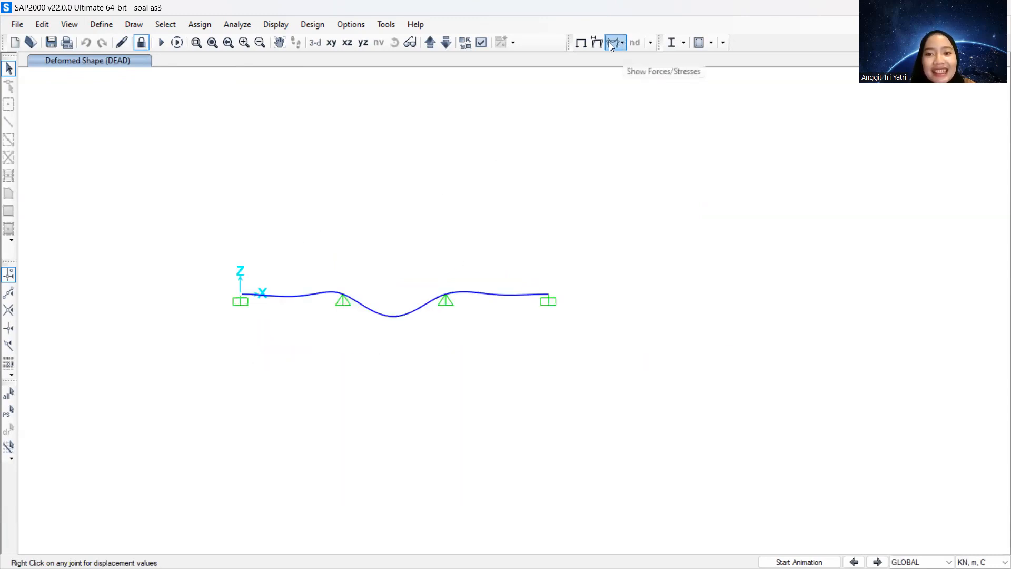
click(622, 43)
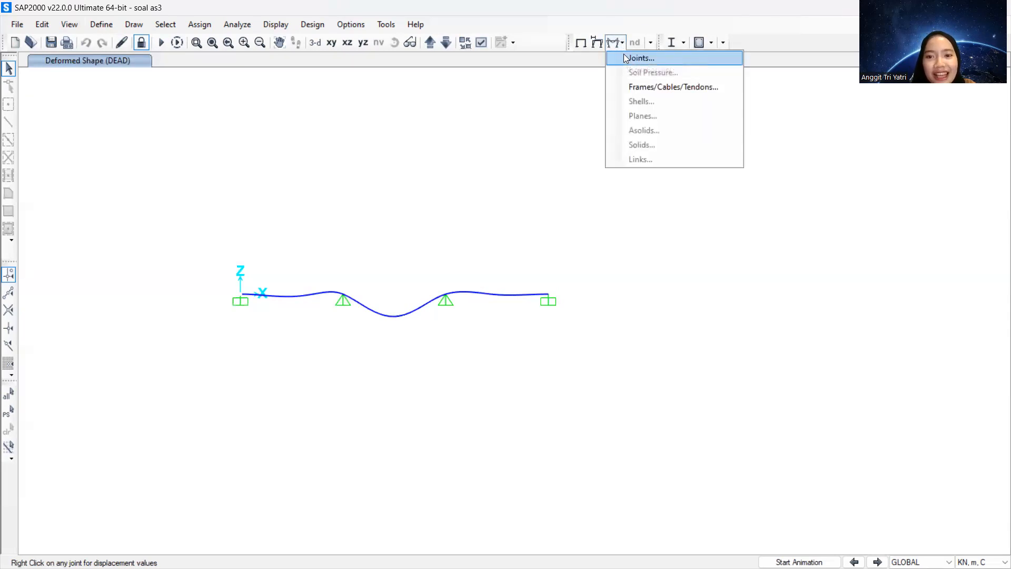
click(625, 56)
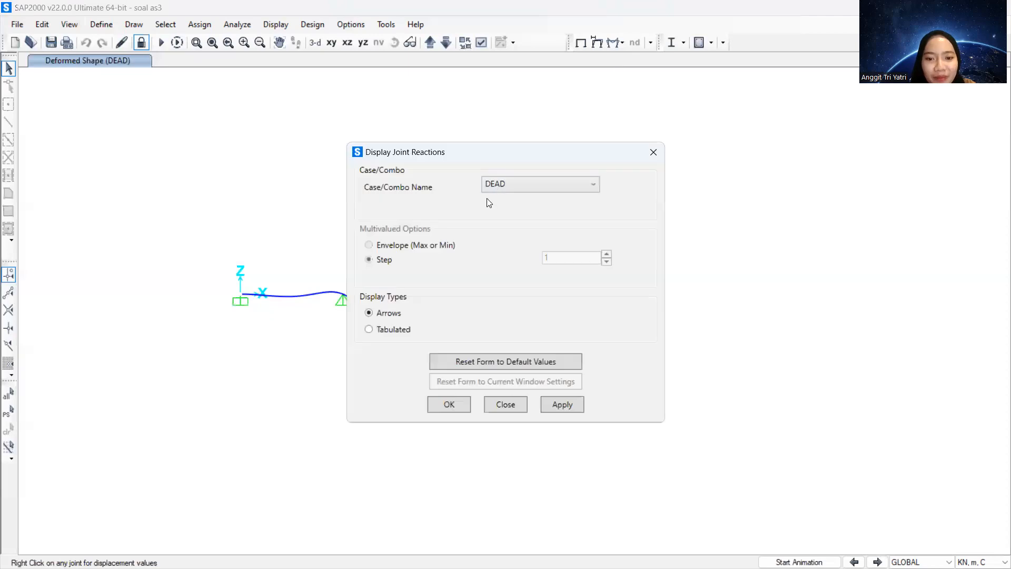
click(448, 404)
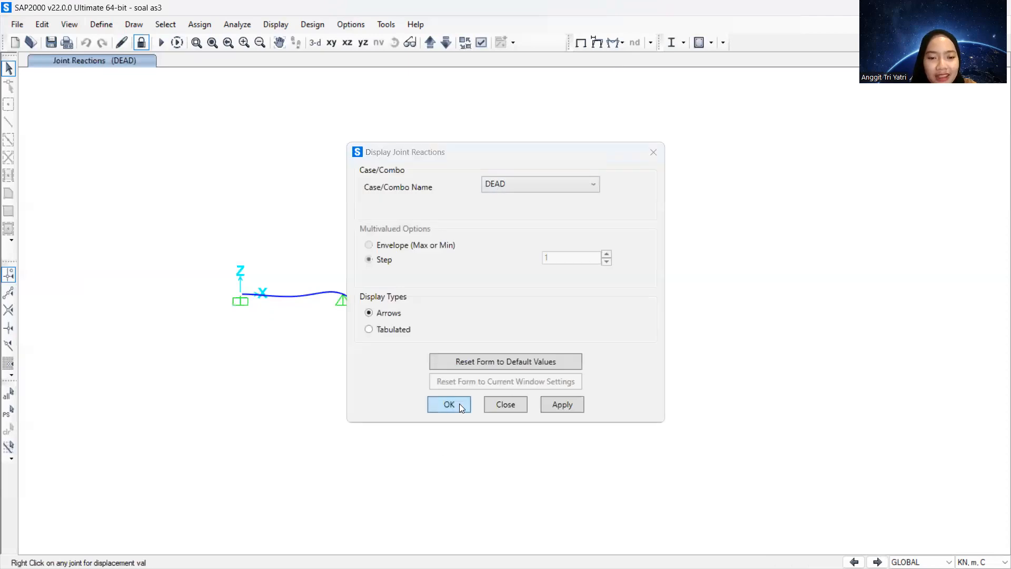
scroll(196, 273, up, 2)
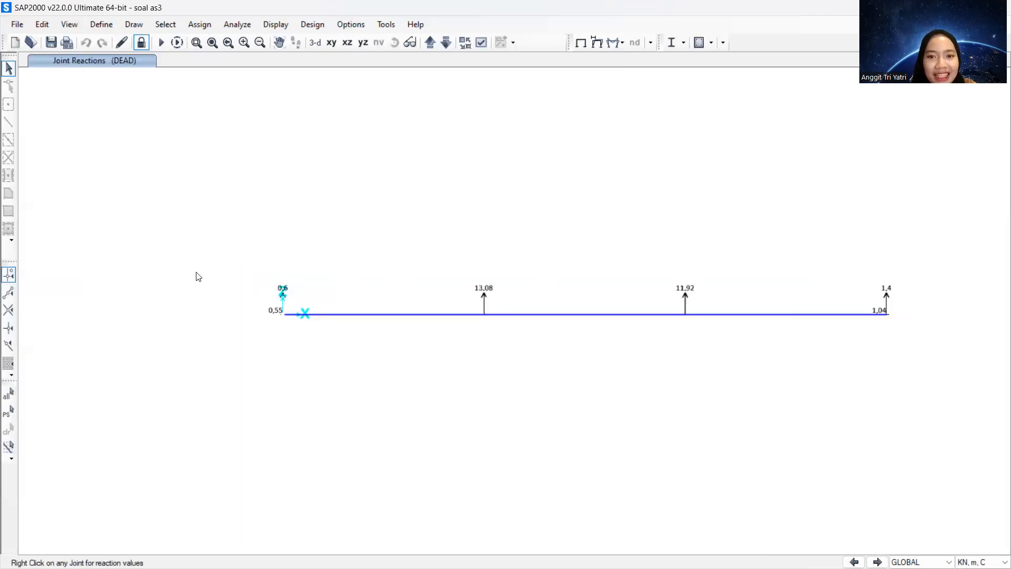
Display the beam's Moment 3-3 force diagram for the DEAD case as a filled diagram with automatic scaling.
click(607, 44)
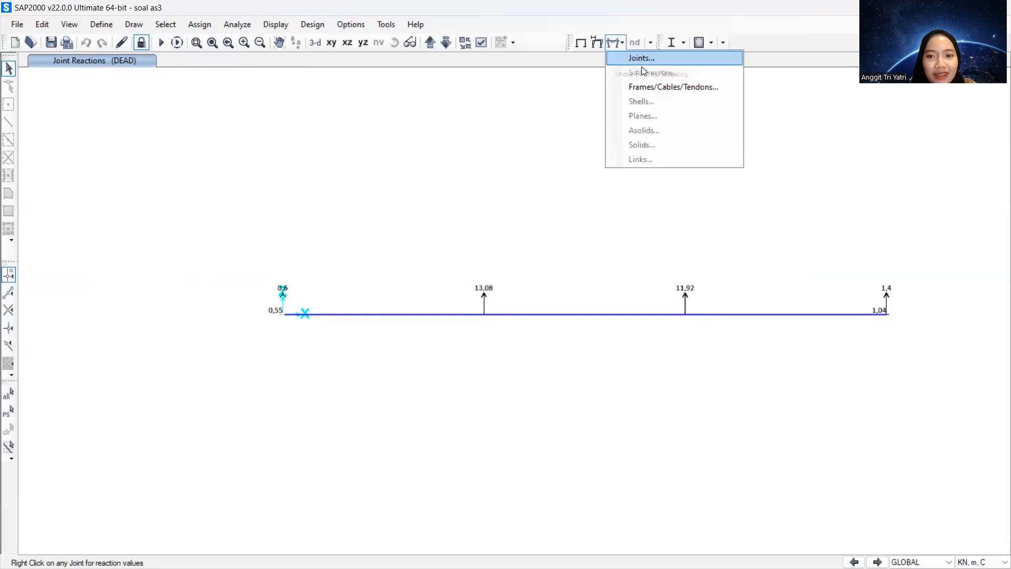
click(652, 86)
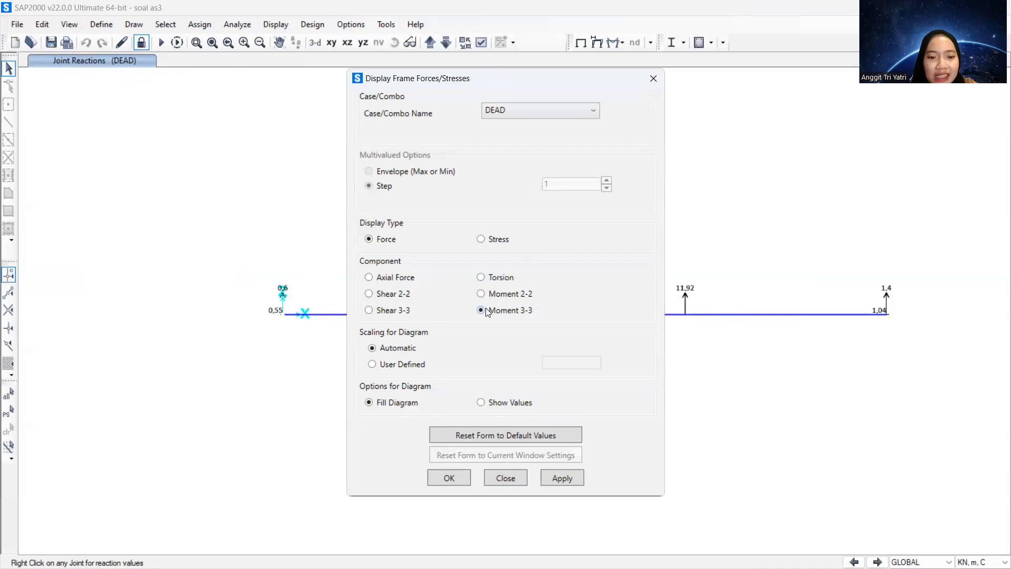
click(441, 475)
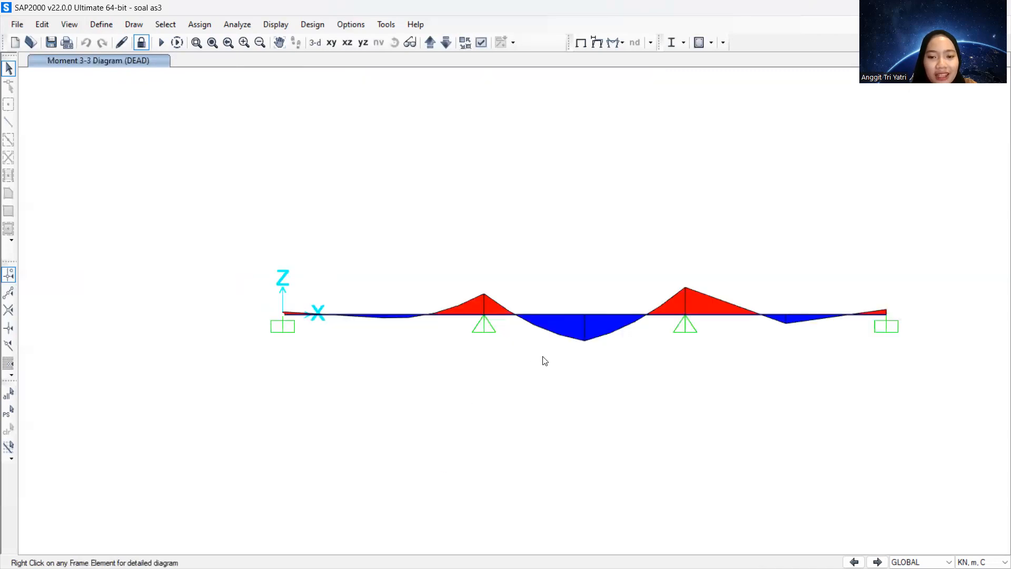
scroll(639, 329, up, 5)
scroll(640, 329, down, 5)
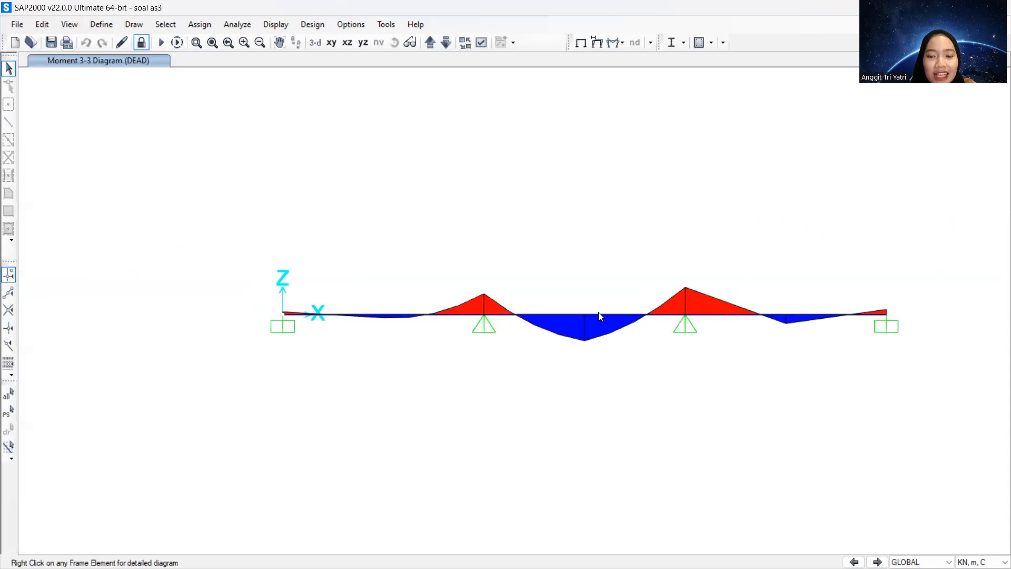
Switch the Moment 3-3 diagram from a filled display to showing values.
click(613, 43)
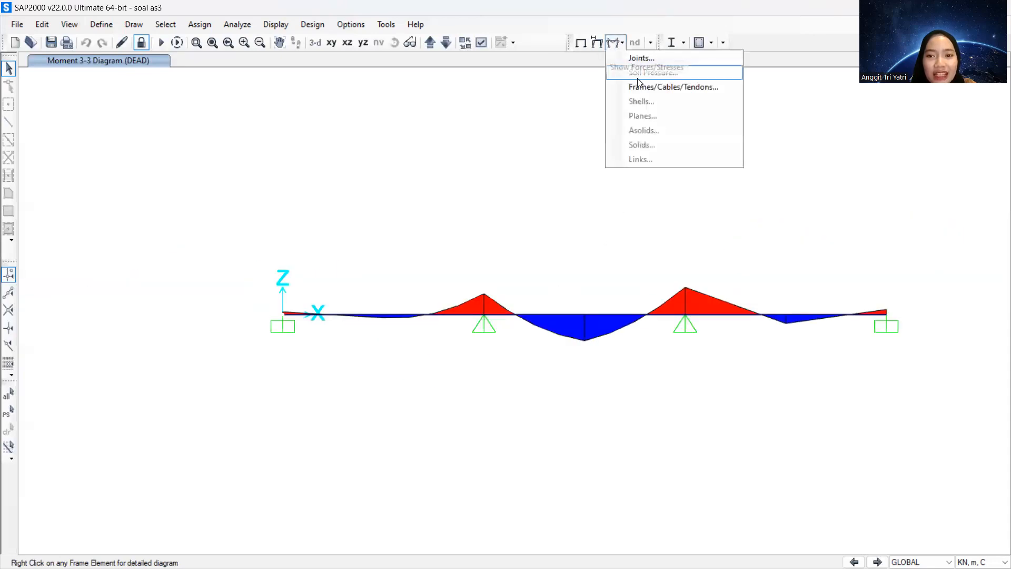
click(643, 91)
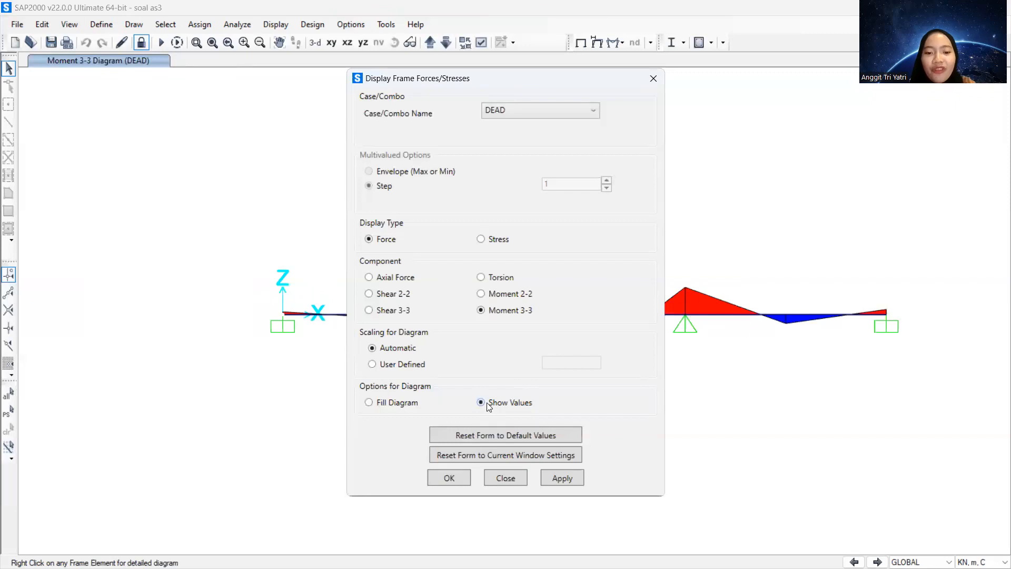
click(450, 477)
scroll(579, 340, up, 2)
scroll(579, 339, down, 2)
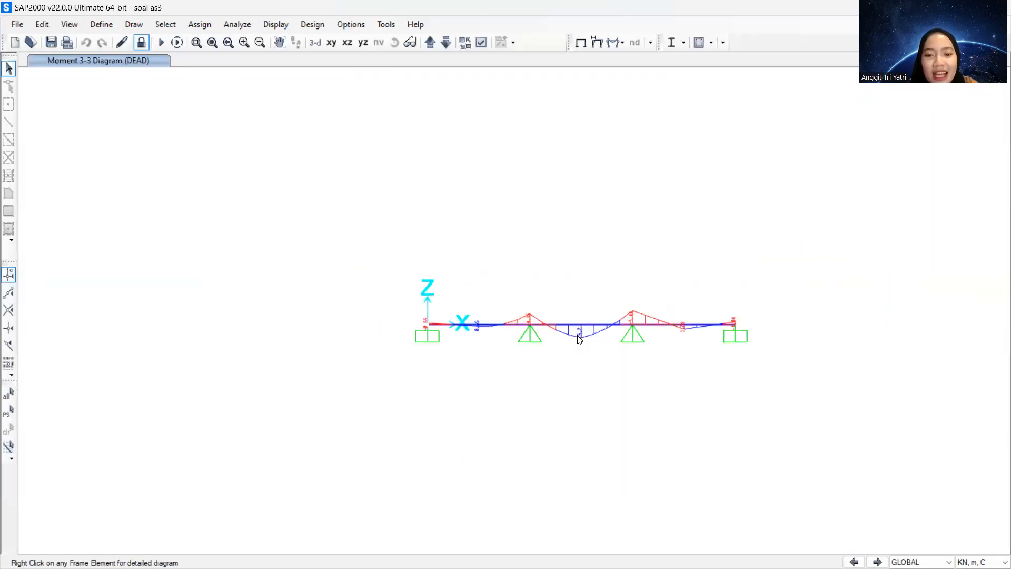
scroll(579, 339, up, 2)
Display the beam's Shear 2-2 force diagram for the DEAD case with values shown.
click(617, 43)
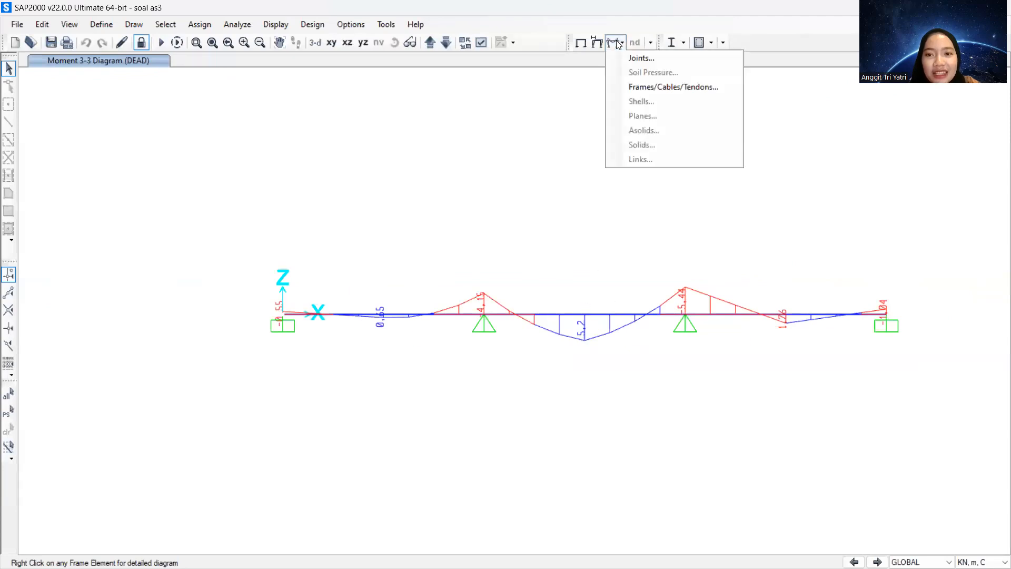
click(641, 88)
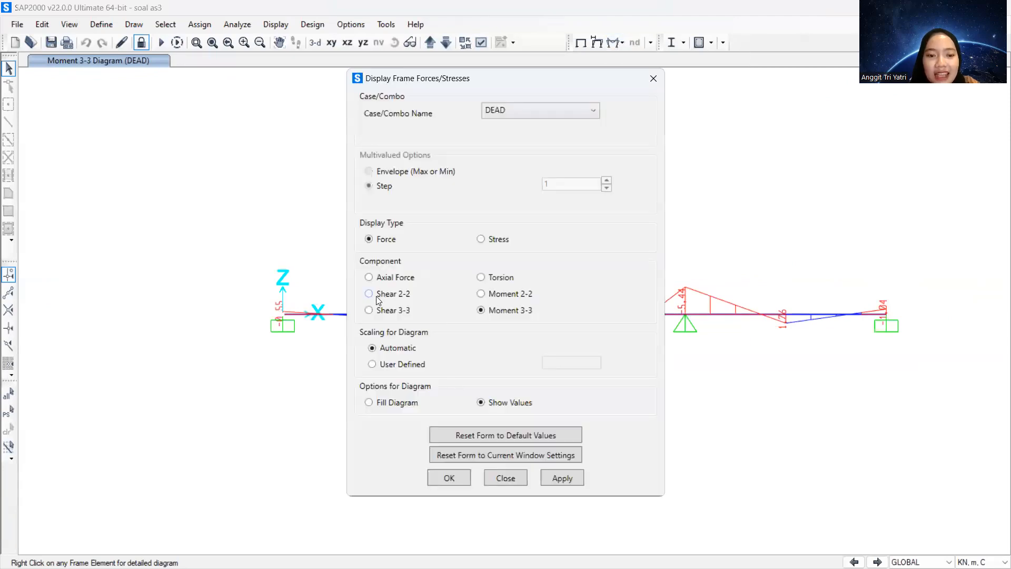
click(369, 294)
click(449, 477)
Examine the shear force values along the beam, especially around the two pinned supports and the middle span.
scroll(528, 363, down, 1)
scroll(533, 364, up, 1)
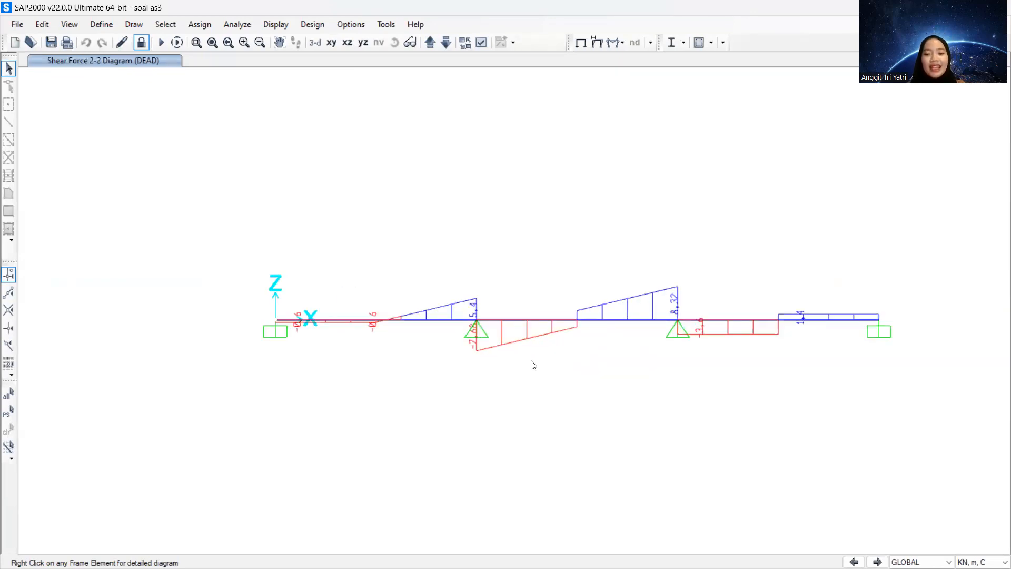
scroll(494, 314, up, 2)
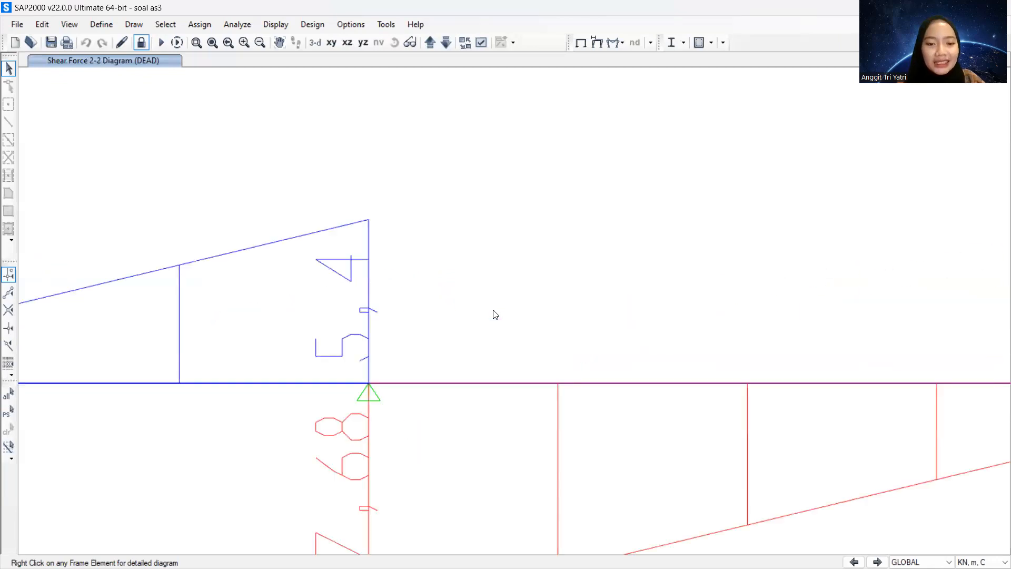
scroll(479, 321, down, 1)
scroll(495, 320, down, 3)
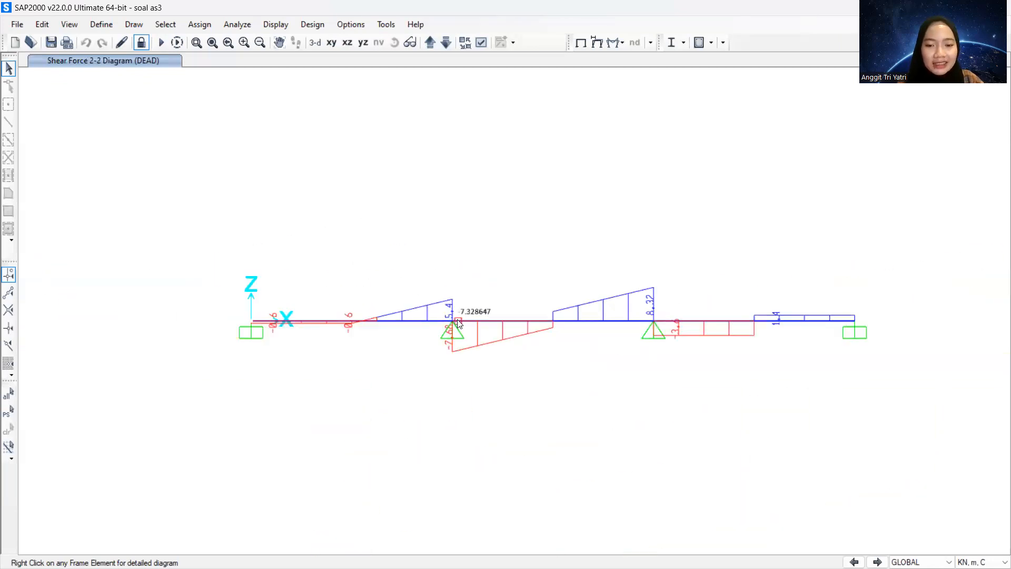
scroll(514, 319, up, 1)
scroll(594, 328, up, 1)
scroll(594, 328, down, 1)
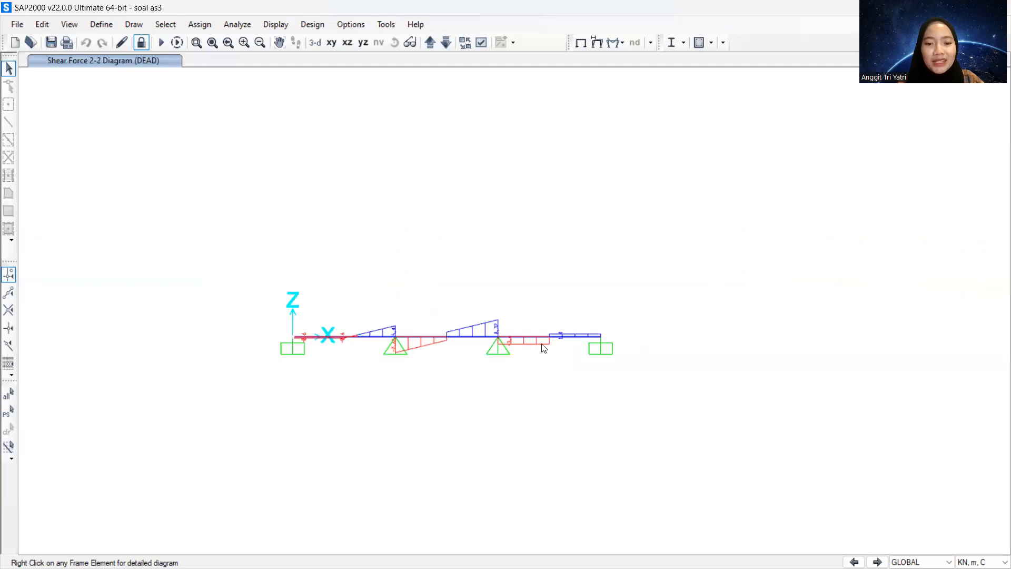
scroll(422, 335, up, 2)
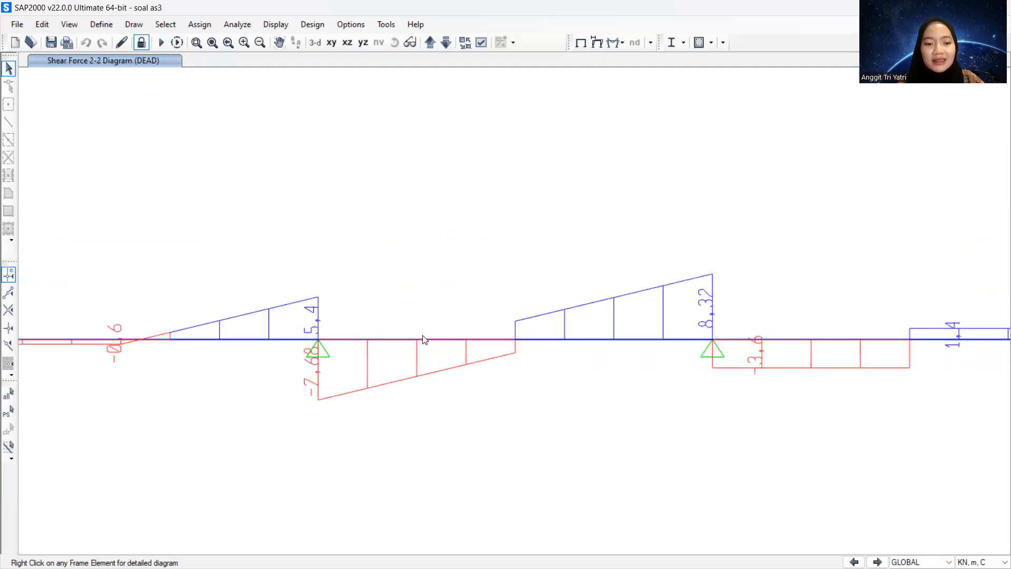
scroll(424, 339, down, 3)
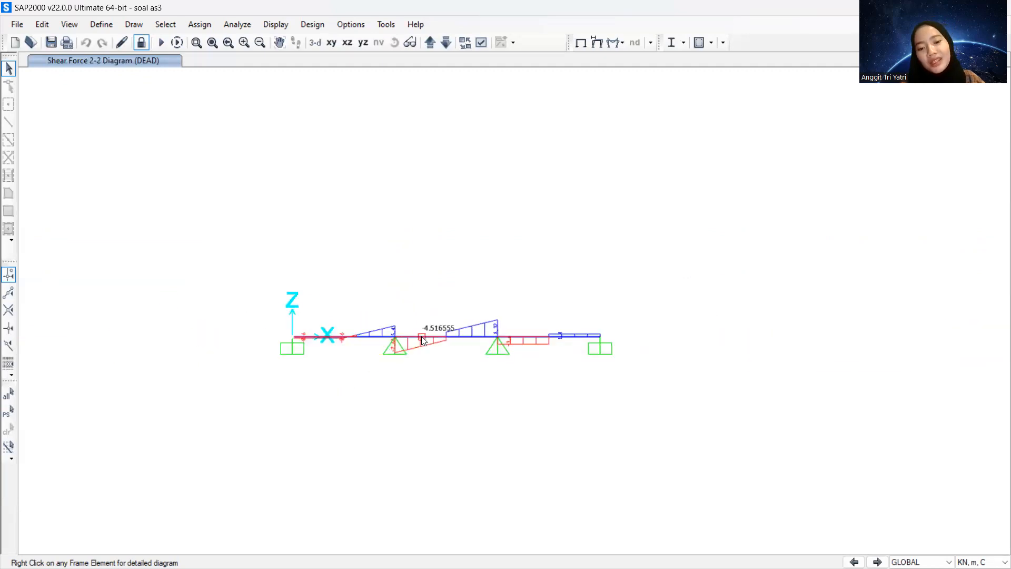